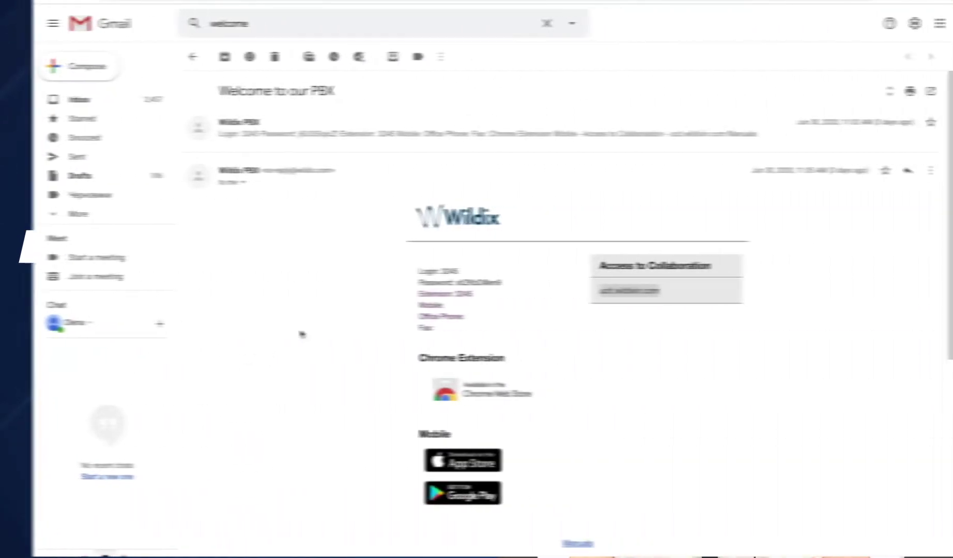
- In the Wildix welcome email, find the login details and open the ucit.wildixin.com Collaboration link's context menu
scroll(339, 293, "down", 2)
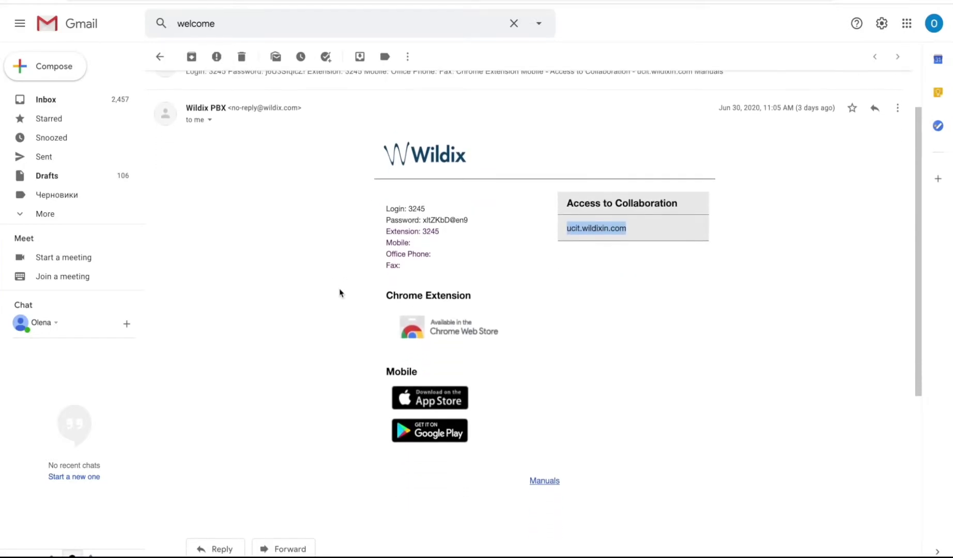
double_click(417, 209)
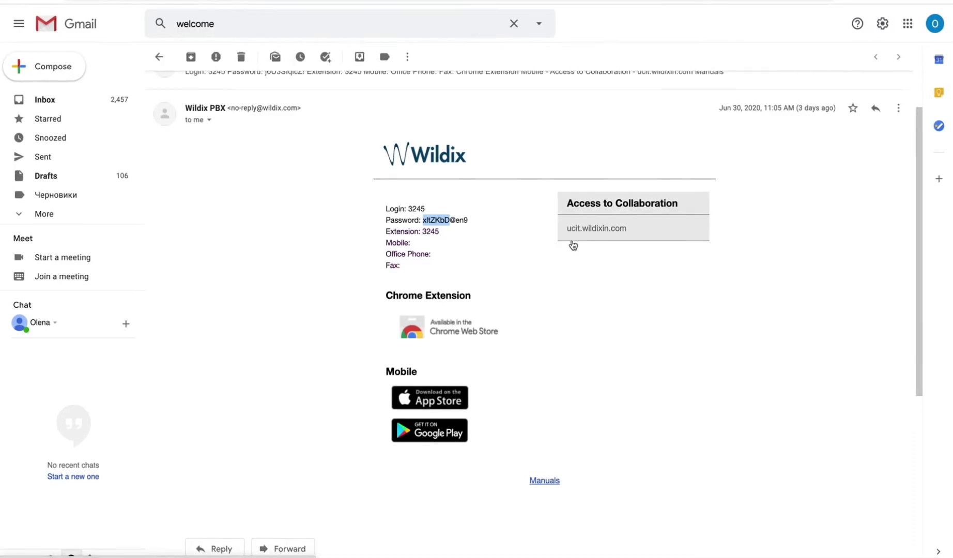
right_click(590, 225)
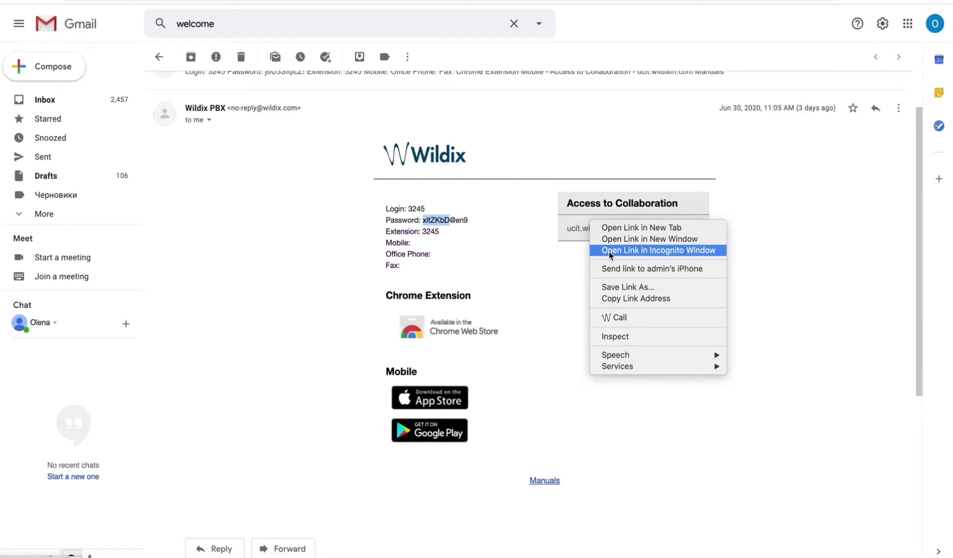
- Open the Collaboration link in a private window and sign in with the user's login and password
left_click(609, 251)
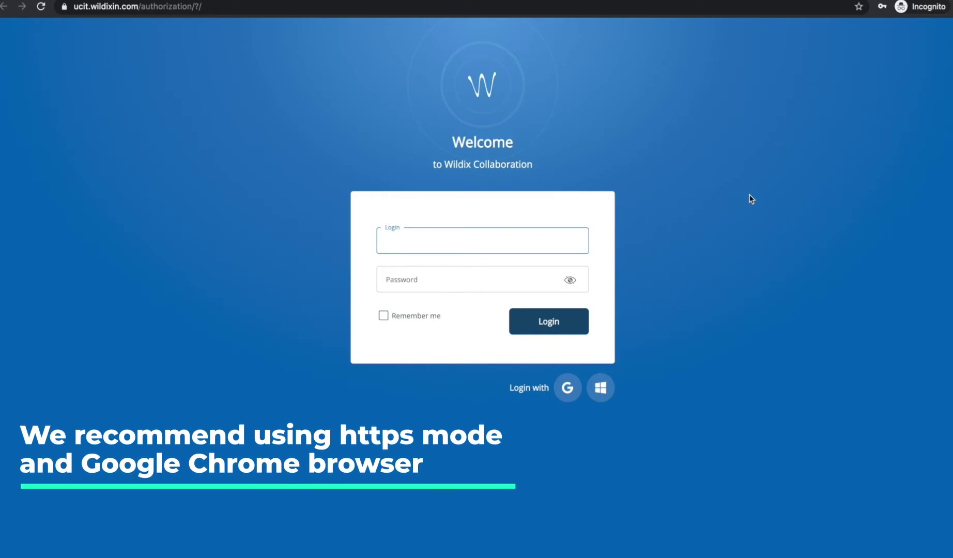
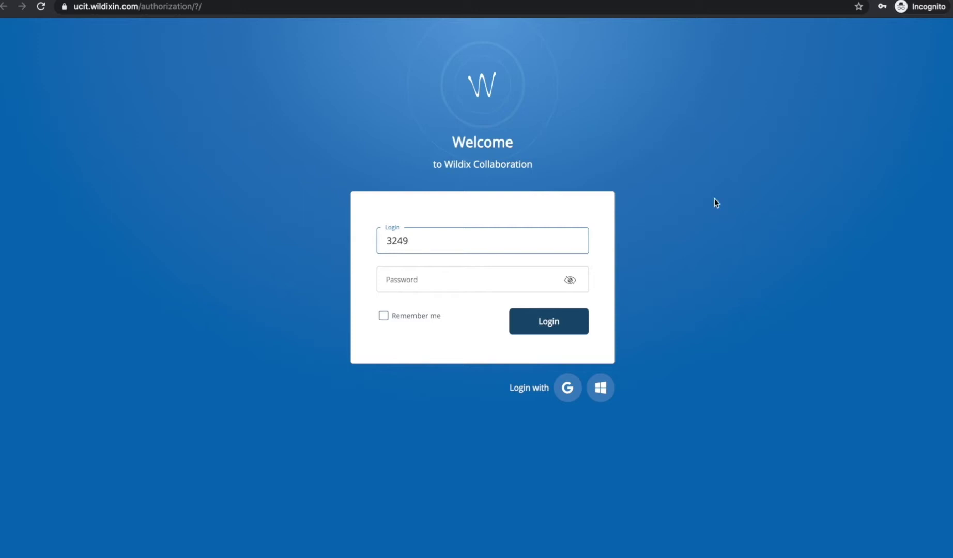
left_click(481, 289)
type("a")
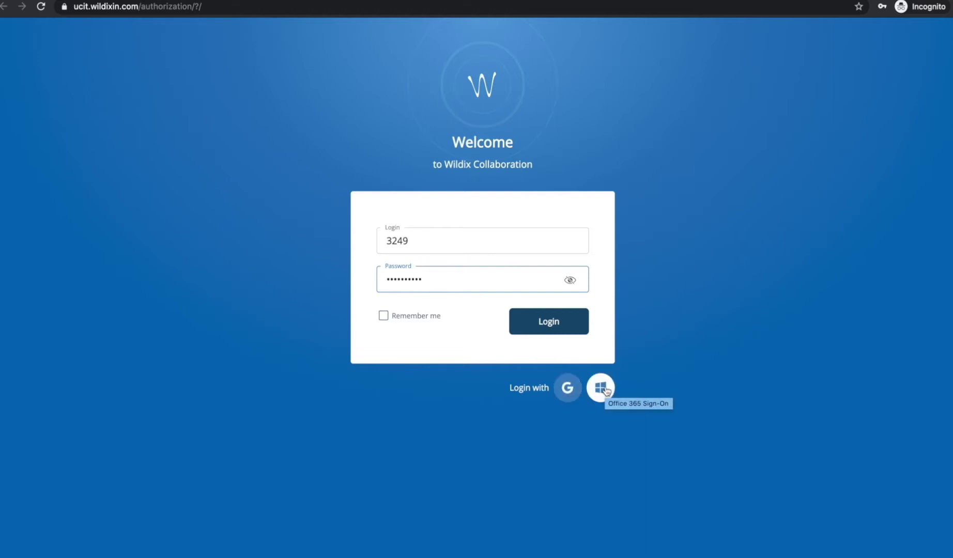
left_click(557, 325)
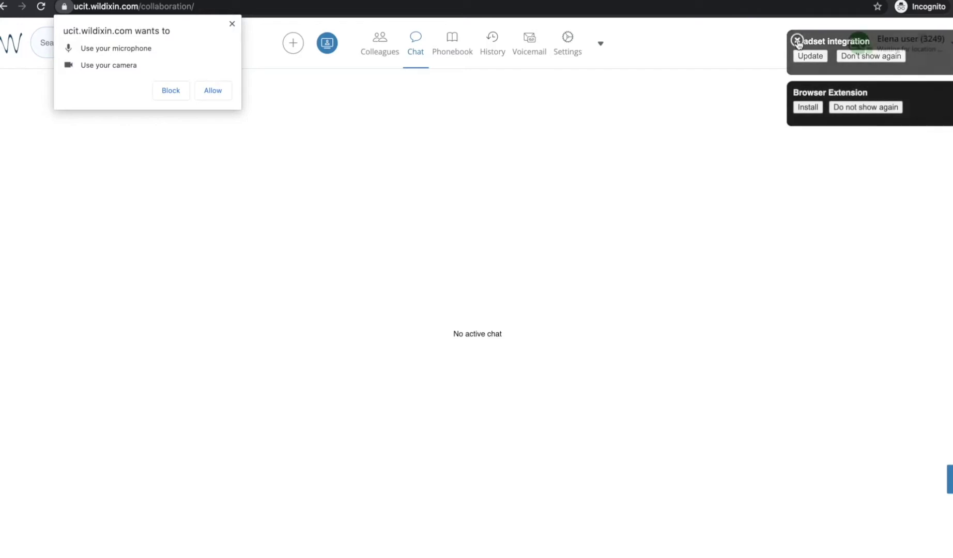
- Close the Headset integration and Browser Extension notices, then allow microphone, camera and location access
left_click(797, 41)
left_click(798, 40)
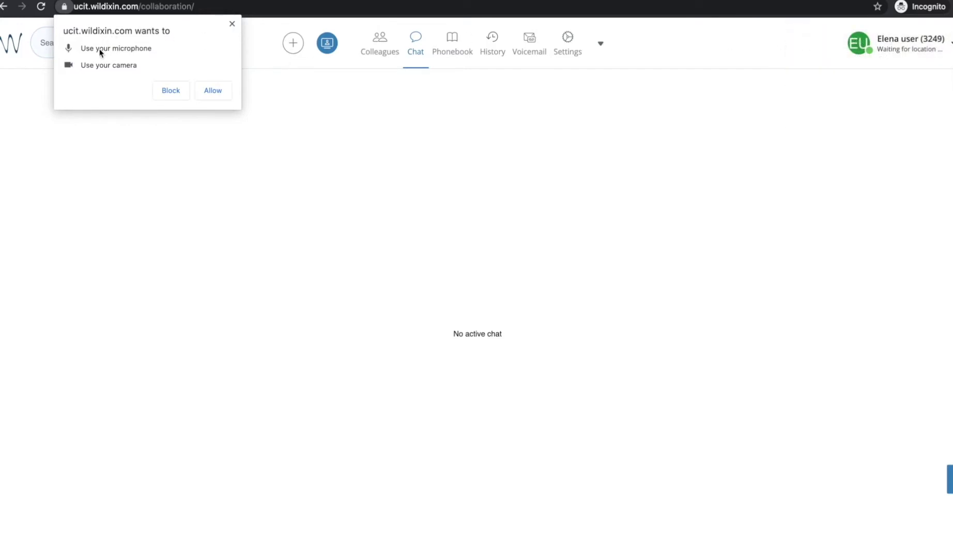
left_click(216, 92)
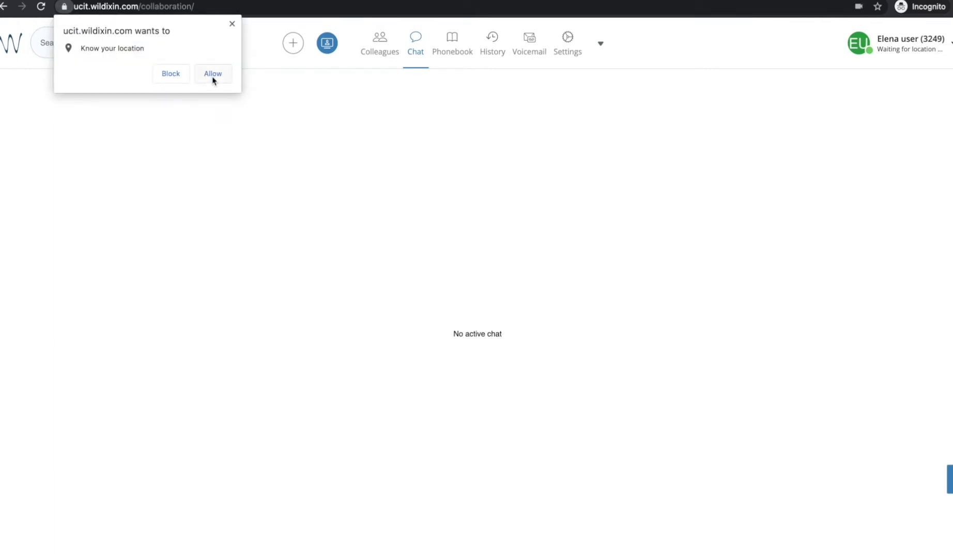
left_click(213, 75)
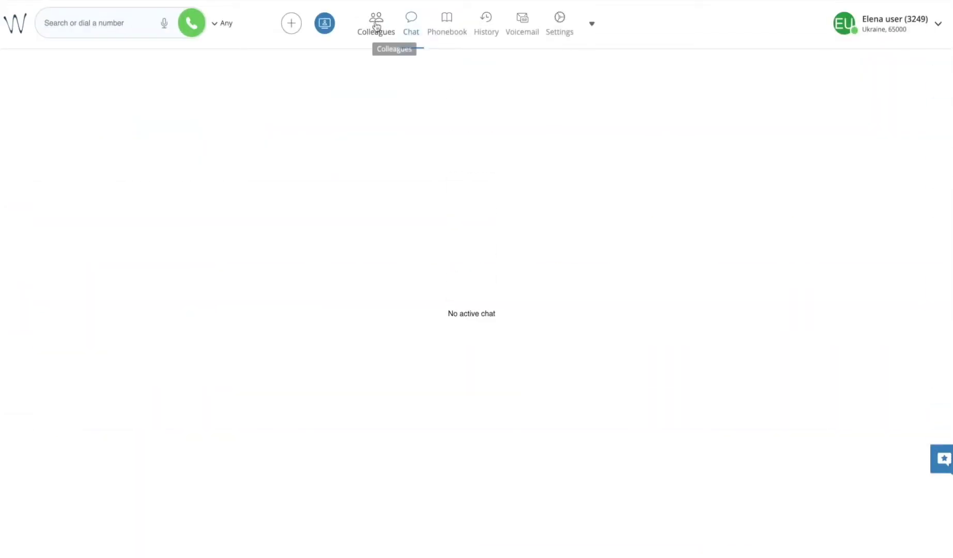
- Show the Colleagues page, look at the Marketing group, then return to the All group
left_click(376, 32)
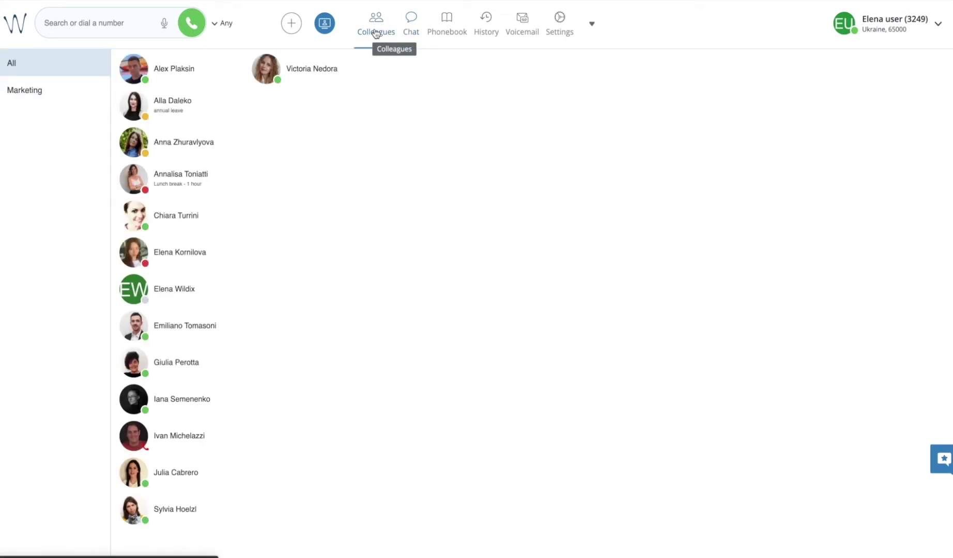
left_click(45, 93)
left_click(45, 71)
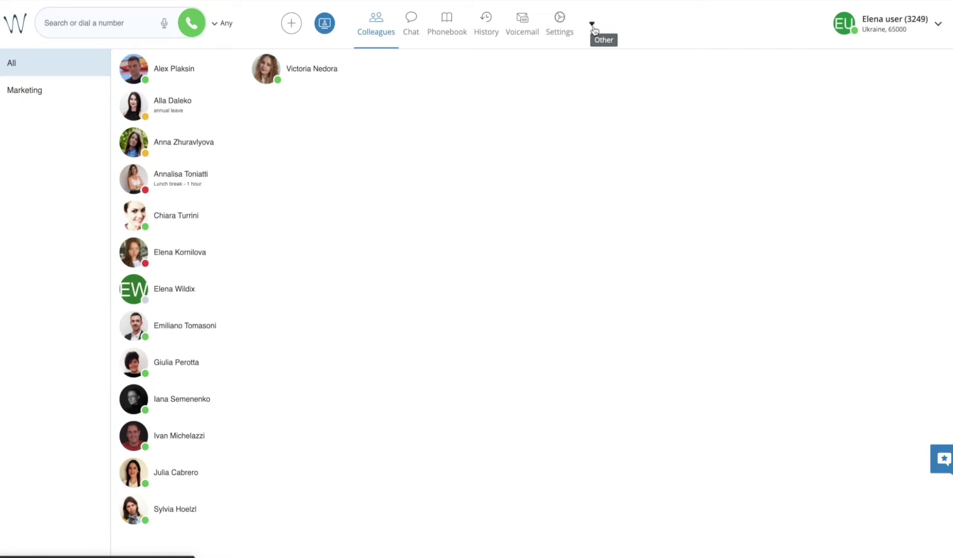
- In Edit Colleagues, tick the Administration, Help Desk, UK team and NOC groups and save
left_click(593, 26)
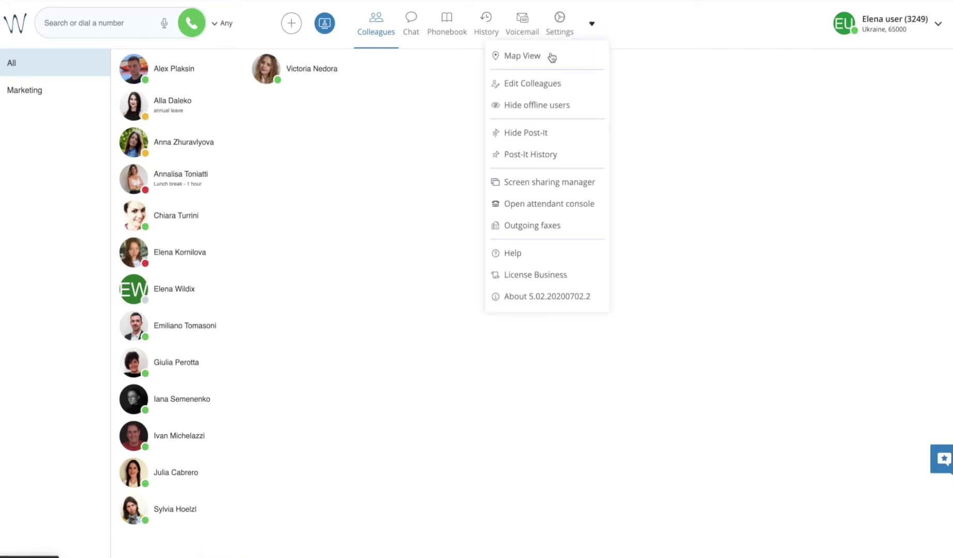
left_click(535, 86)
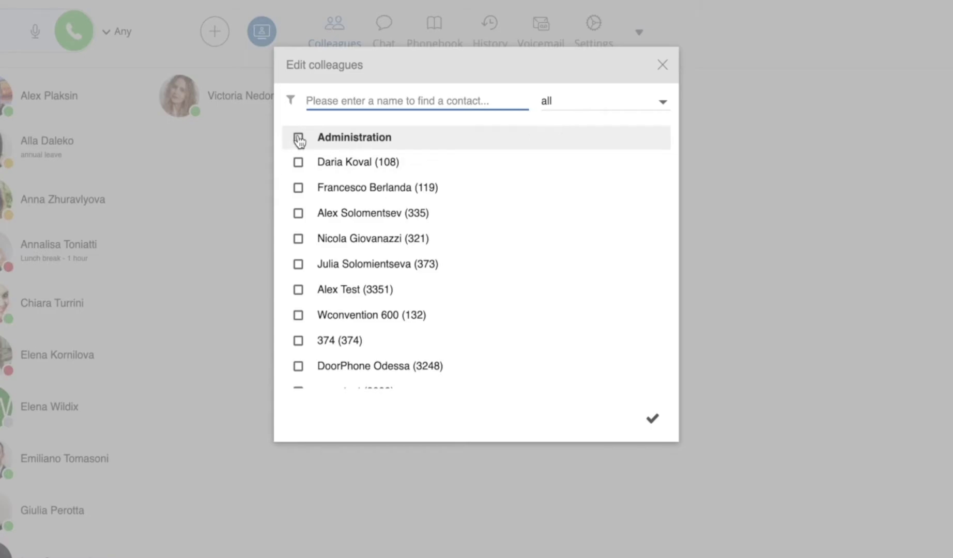
left_click(299, 138)
scroll(310, 207, "down", 10)
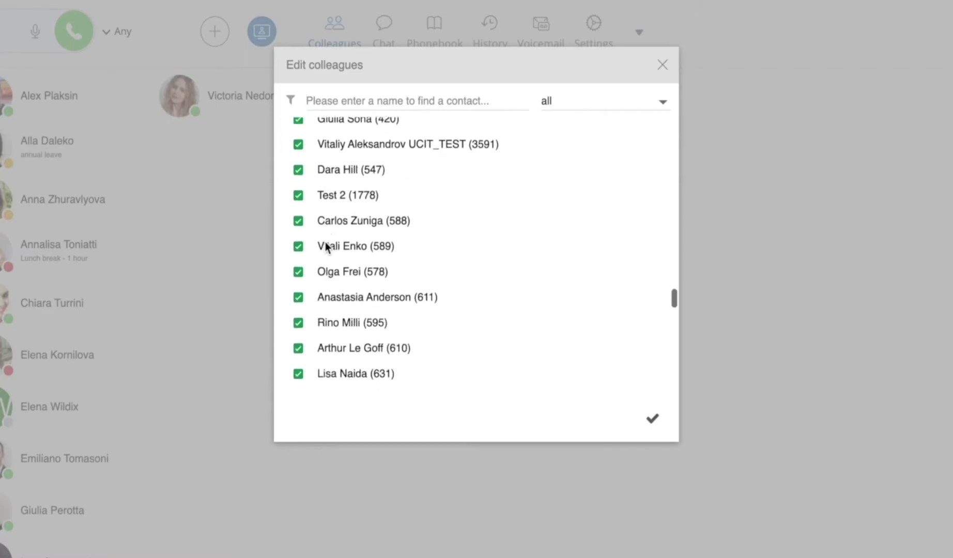
left_click(299, 187)
scroll(299, 194, "down", 8)
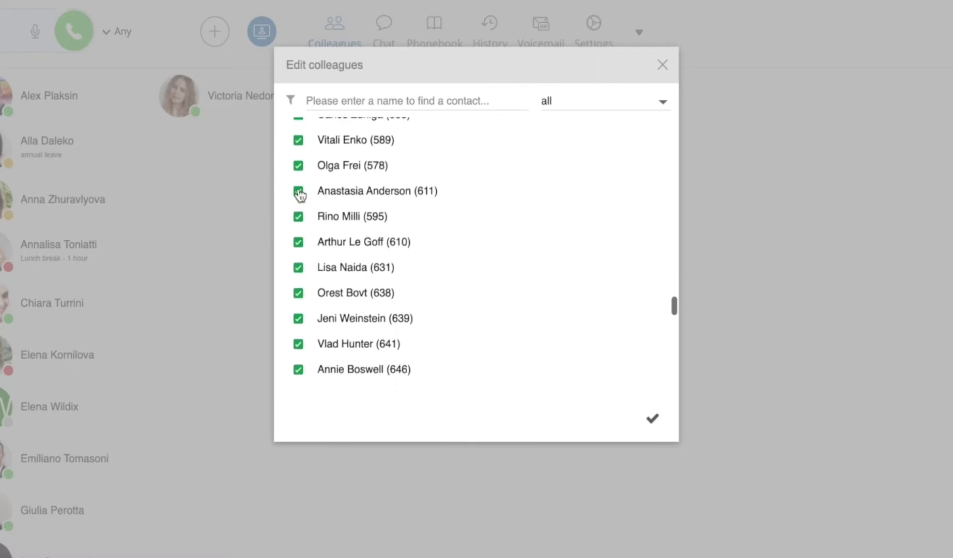
left_click(298, 218)
left_click(299, 293)
scroll(333, 311, "down", 10)
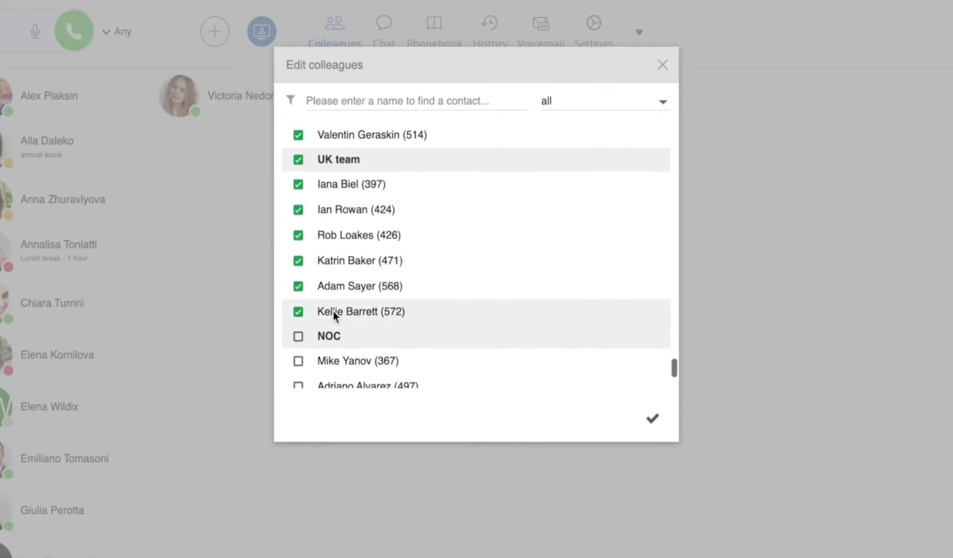
left_click(298, 161)
scroll(300, 285, "down", 5)
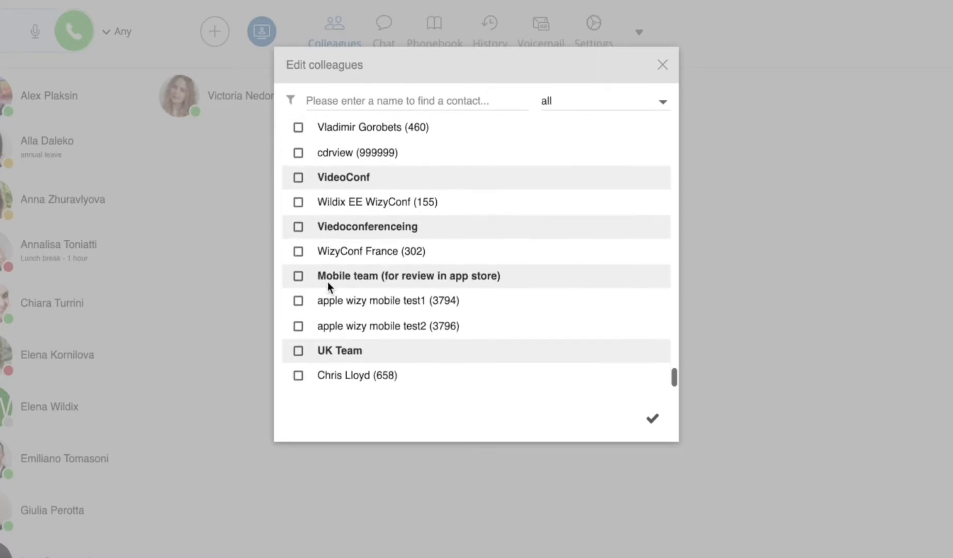
left_click(653, 420)
- Browse the Area Managers, DevOps, Marketing and SAT groups, then show all colleagues again
left_click(20, 92)
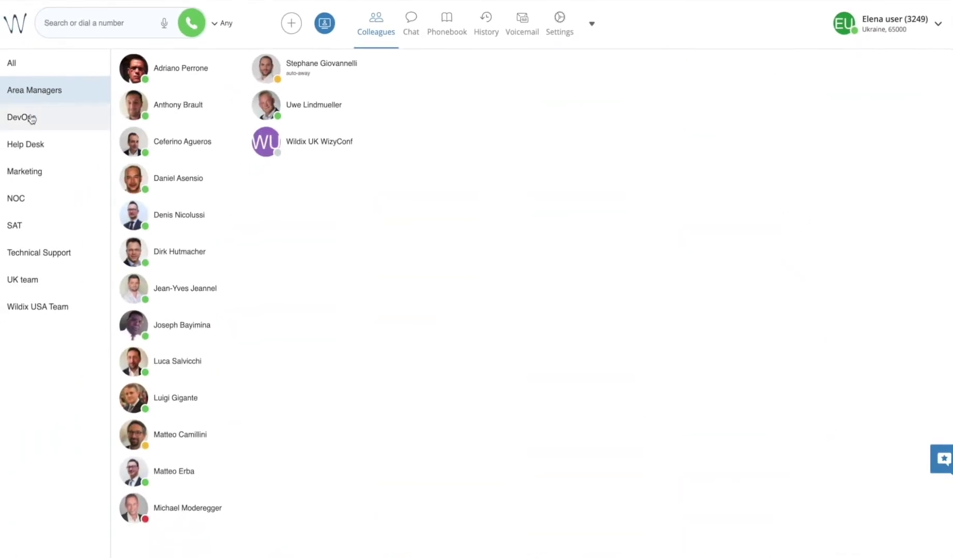
left_click(26, 117)
left_click(24, 172)
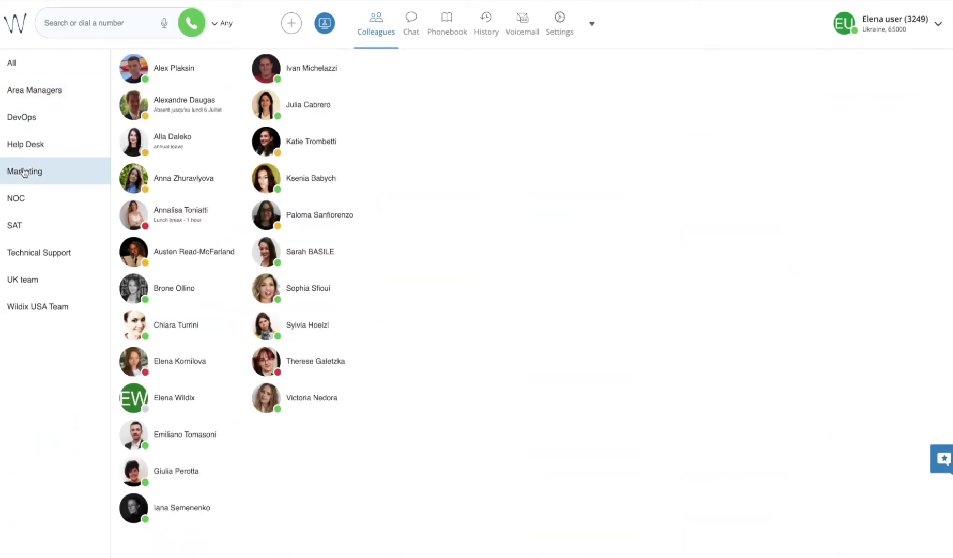
left_click(21, 232)
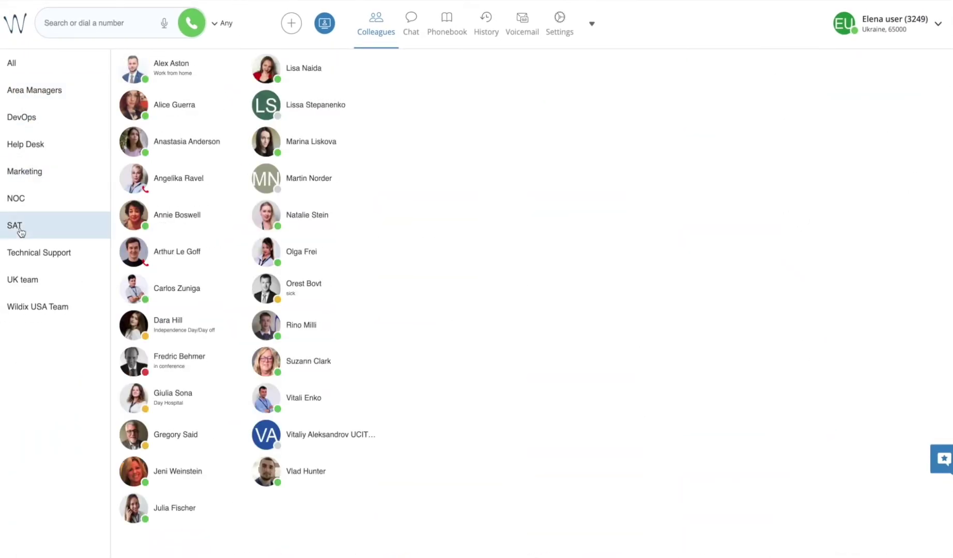
left_click(52, 62)
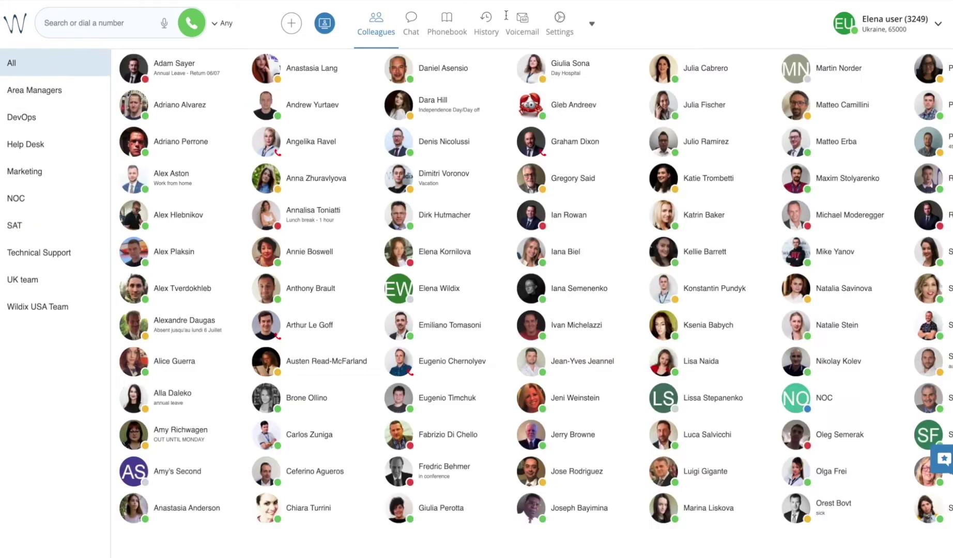
- Hide offline colleagues from the colleagues list
left_click(592, 24)
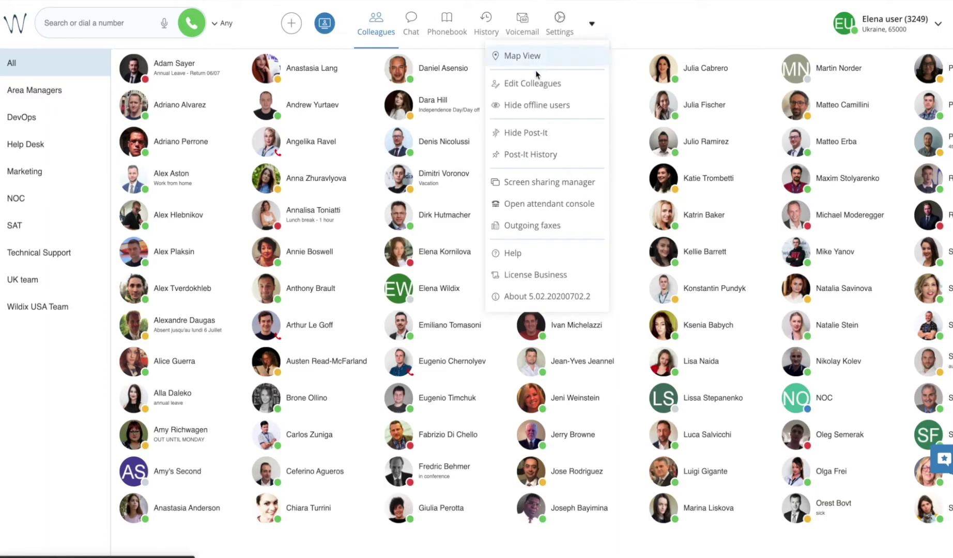
left_click(528, 108)
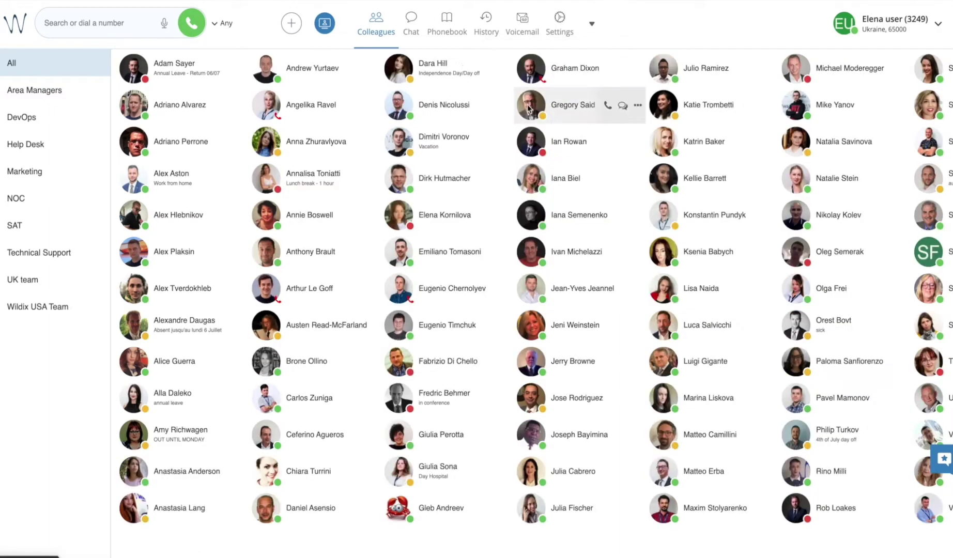
scroll(277, 181, "right", 5)
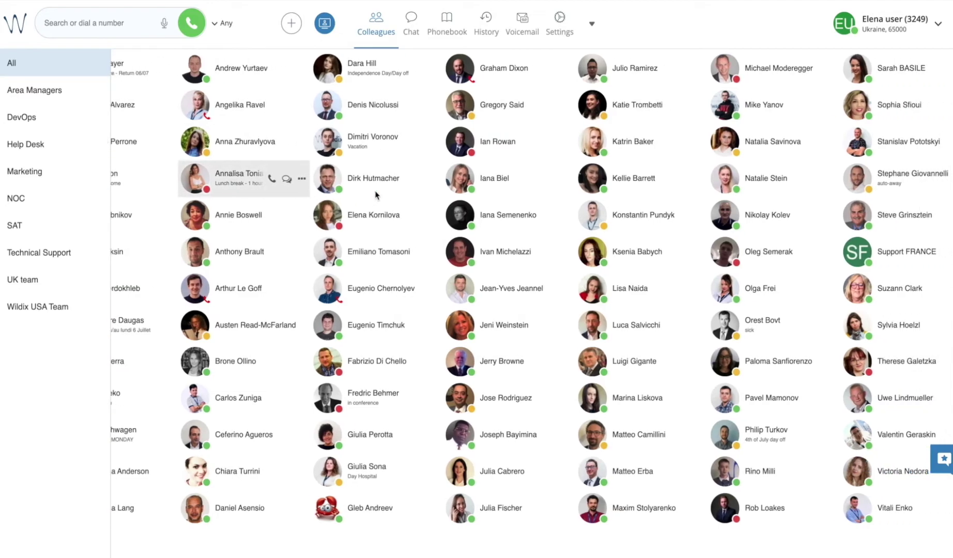
scroll(376, 195, "left", 5)
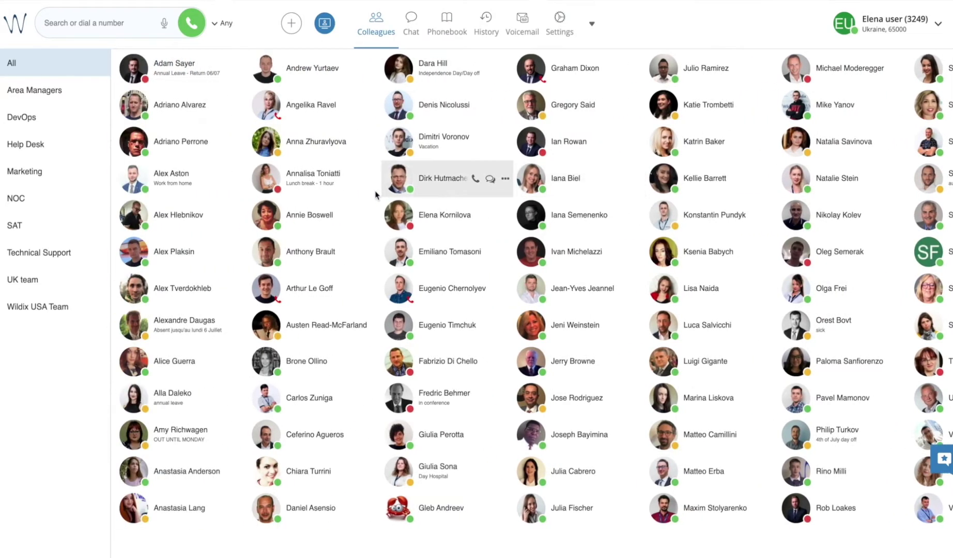
left_click(593, 26)
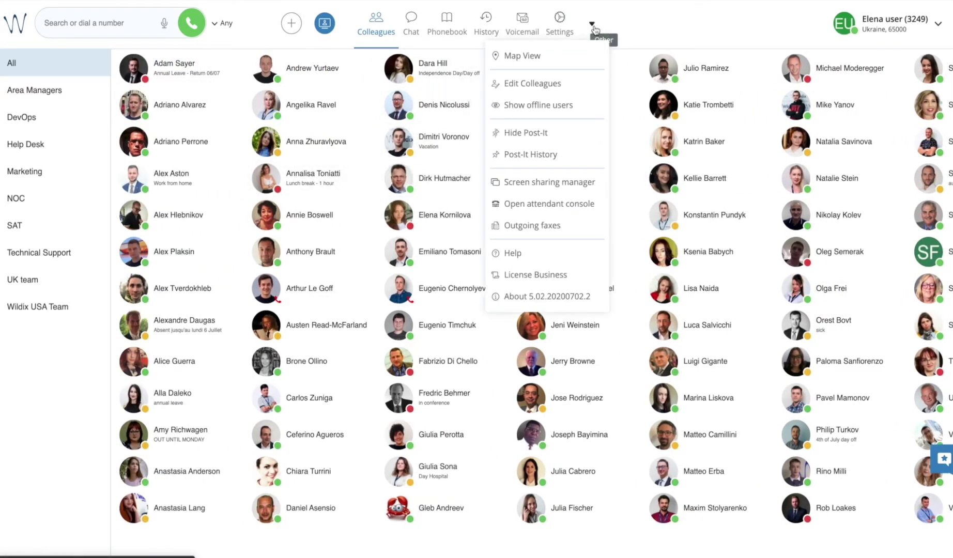
left_click(515, 56)
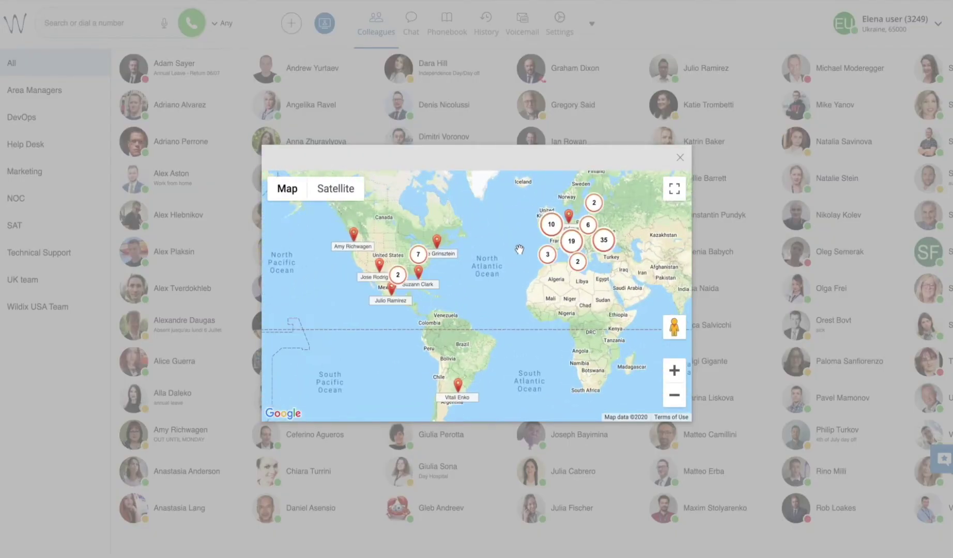
scroll(529, 275, "up", 1)
left_click_drag(530, 275, 265, 300)
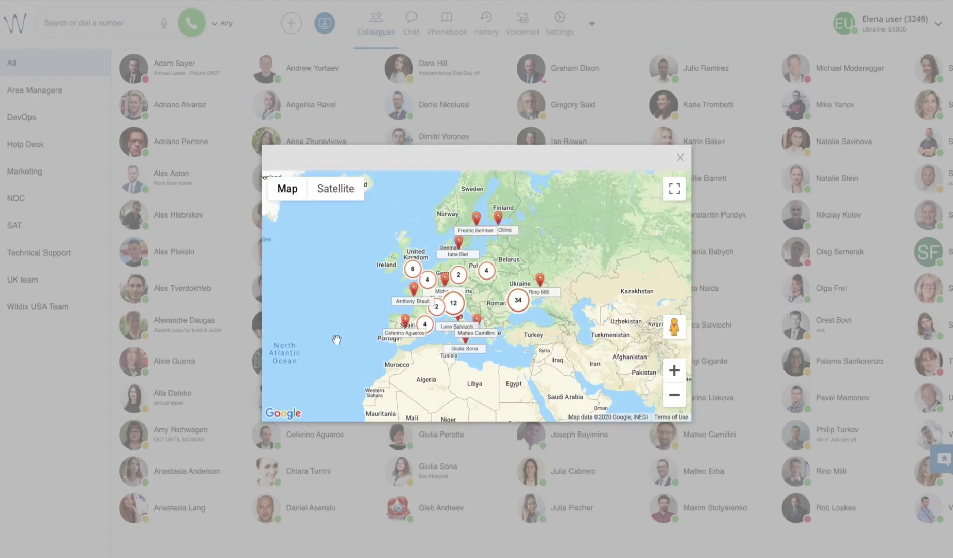
scroll(447, 307, "up", 2)
left_click(680, 157)
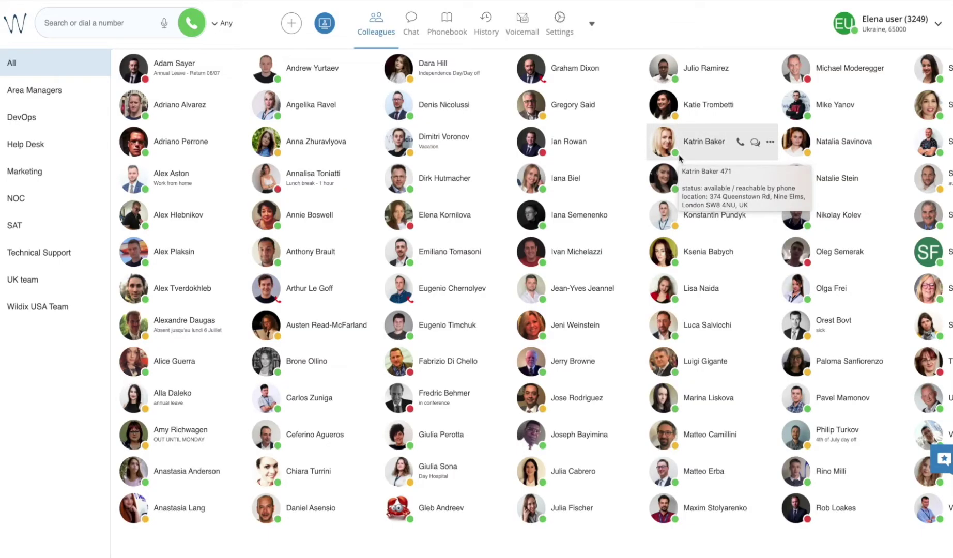
mouse_move(579, 182)
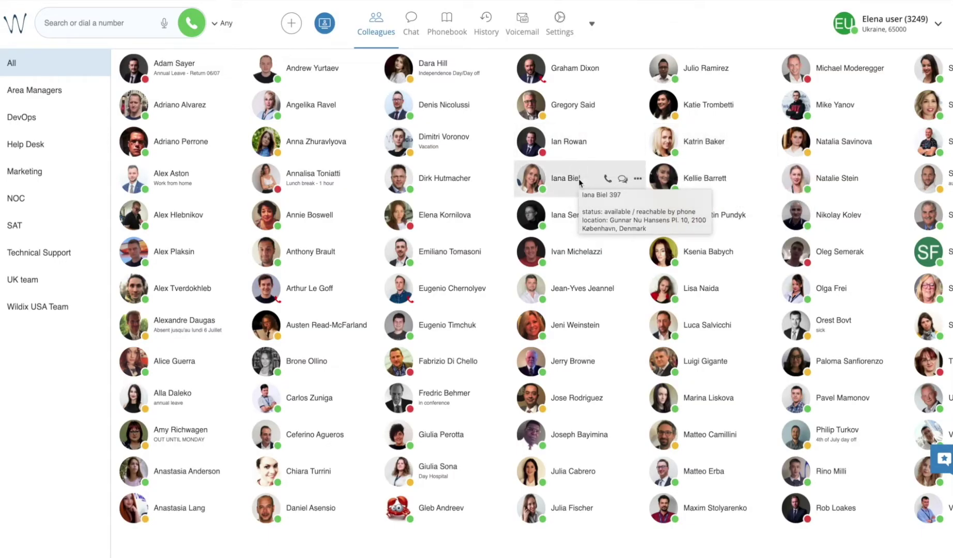
left_click(638, 179)
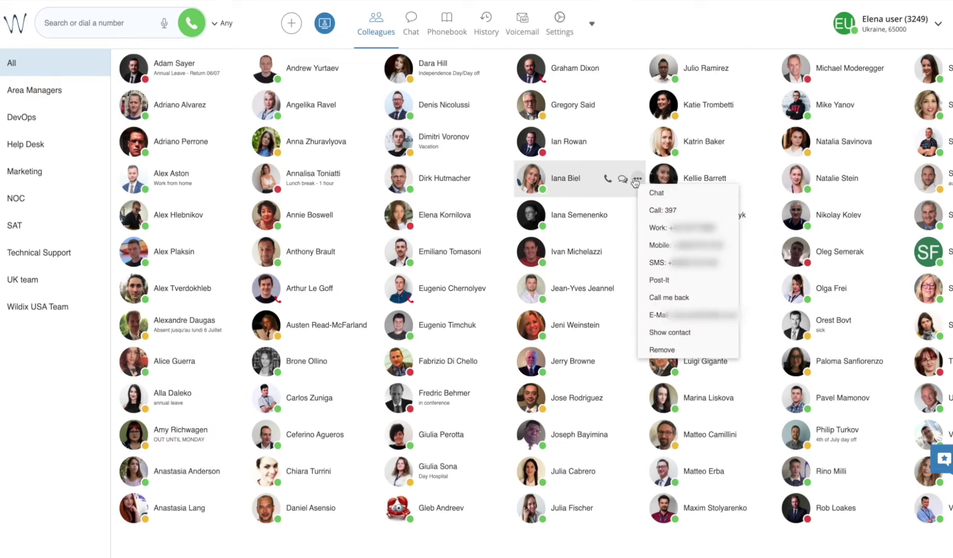
double_click(567, 179)
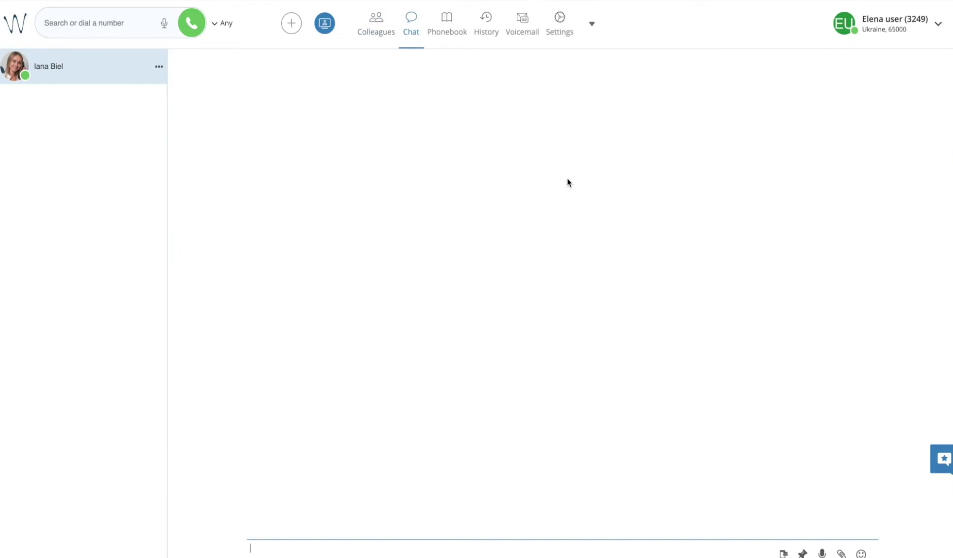
left_click(379, 34)
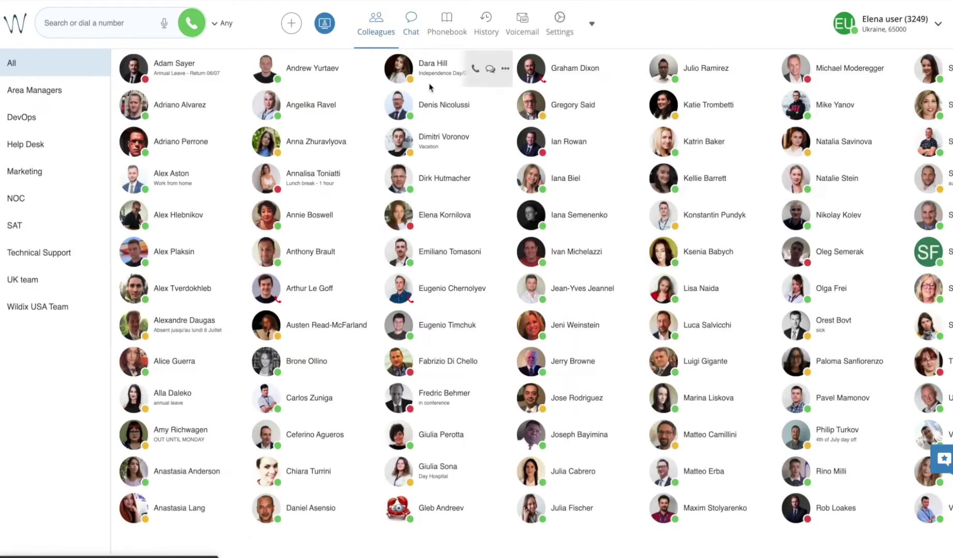
left_click(489, 215)
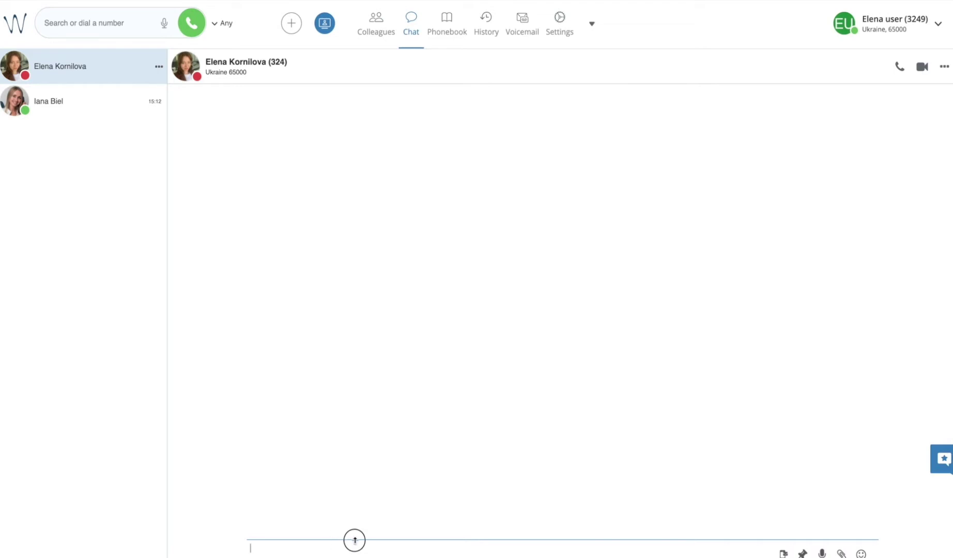
left_click_drag(354, 540, 358, 482)
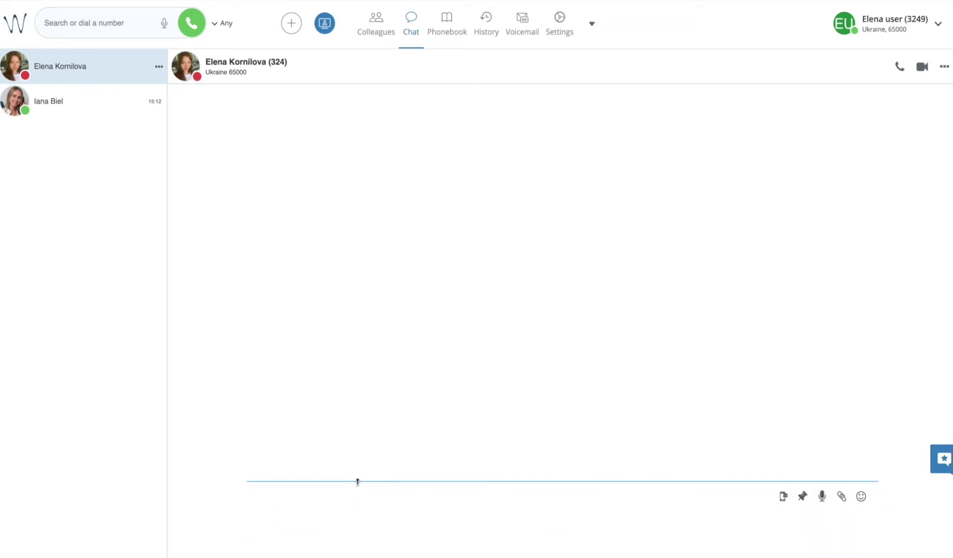
type("Hi Elena!")
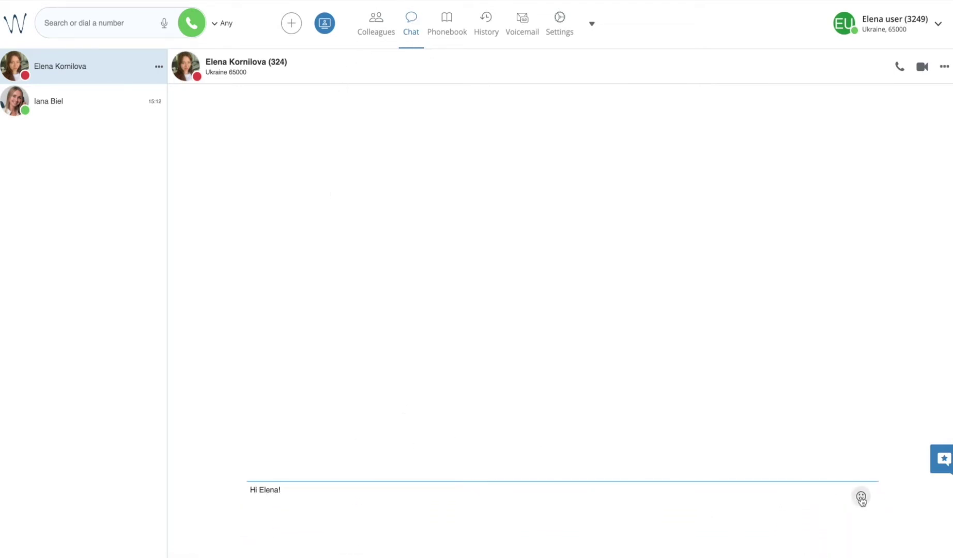
key("Return")
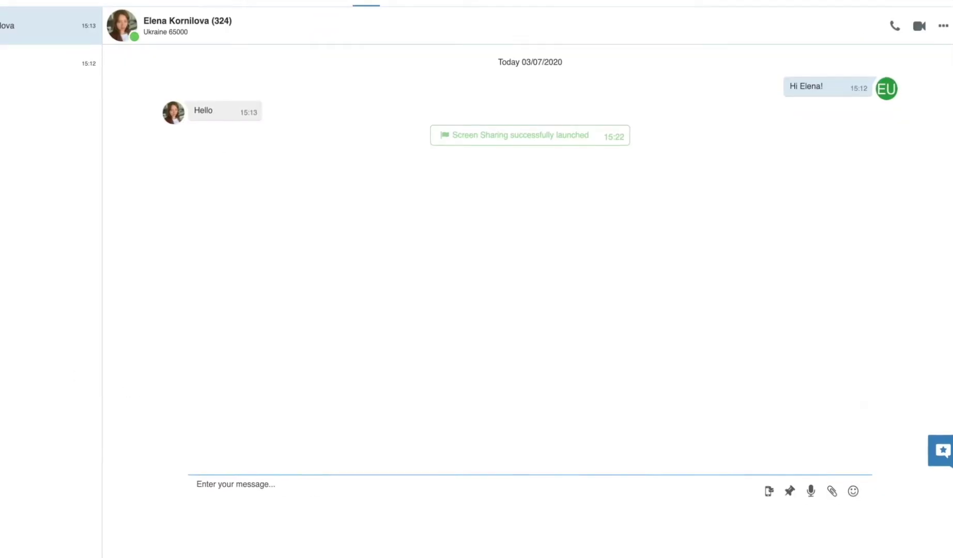
mouse_move(142, 396)
left_mouse_down()
mouse_move(420, 357)
mouse_move(419, 365)
left_mouse_up()
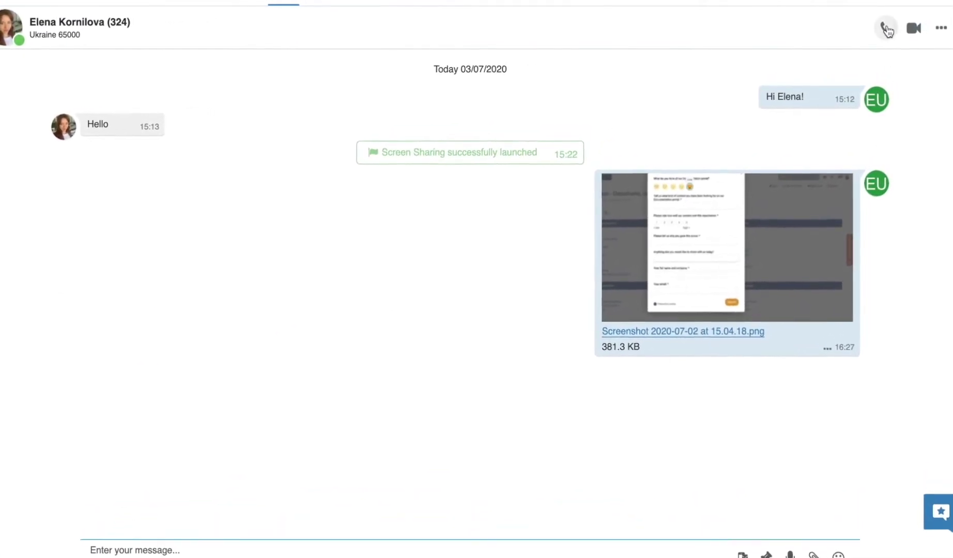
left_click(940, 29)
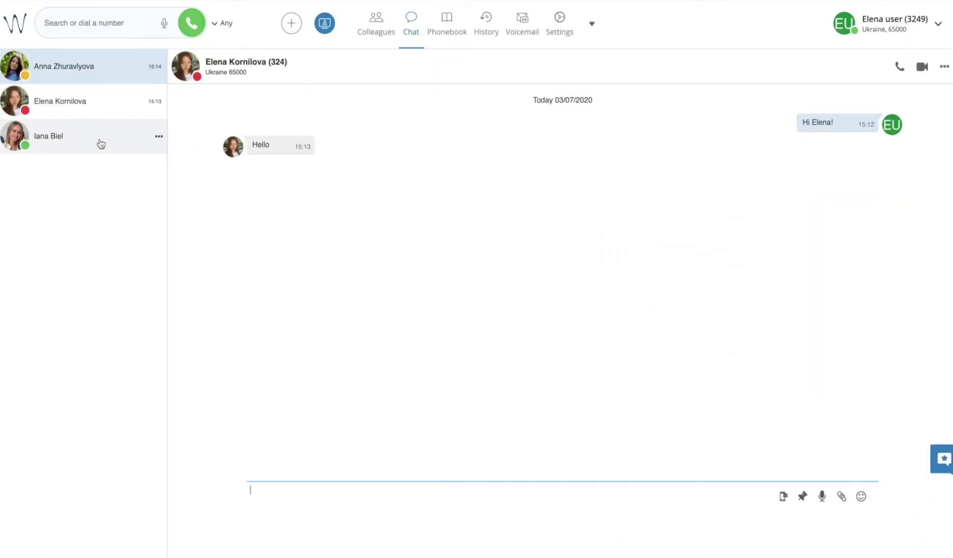
left_click(101, 144)
left_click(96, 109)
left_click(95, 66)
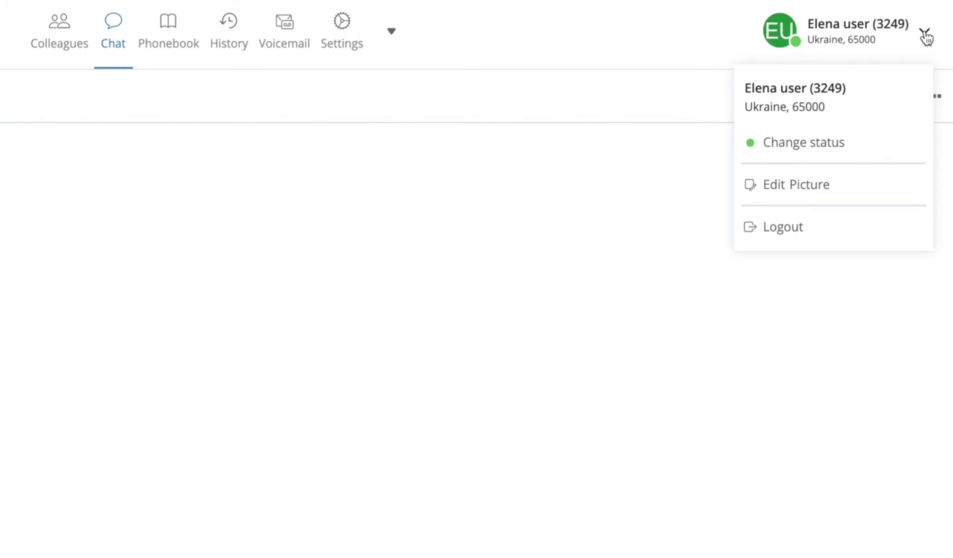
- Open the profile picture editor and try taking a webcam snapshot
left_click(797, 192)
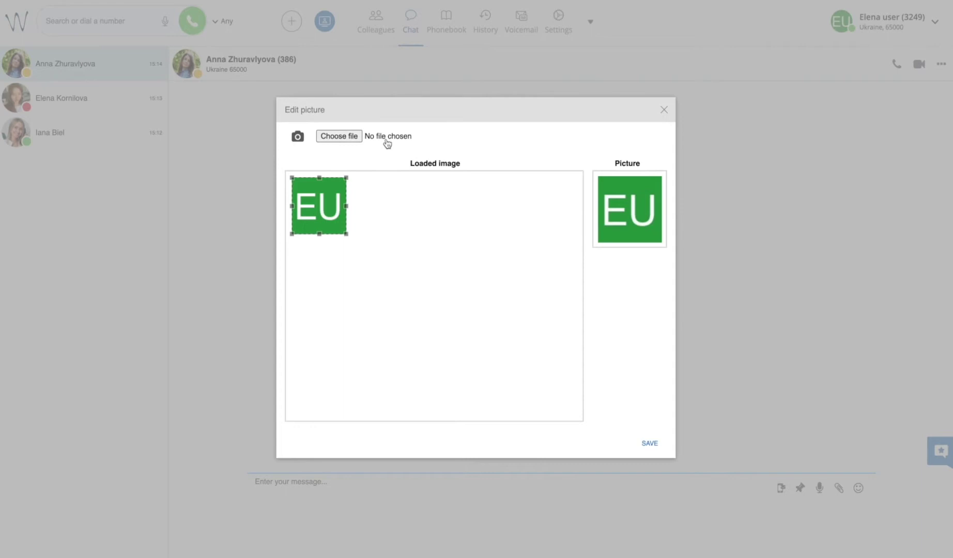
left_click(298, 136)
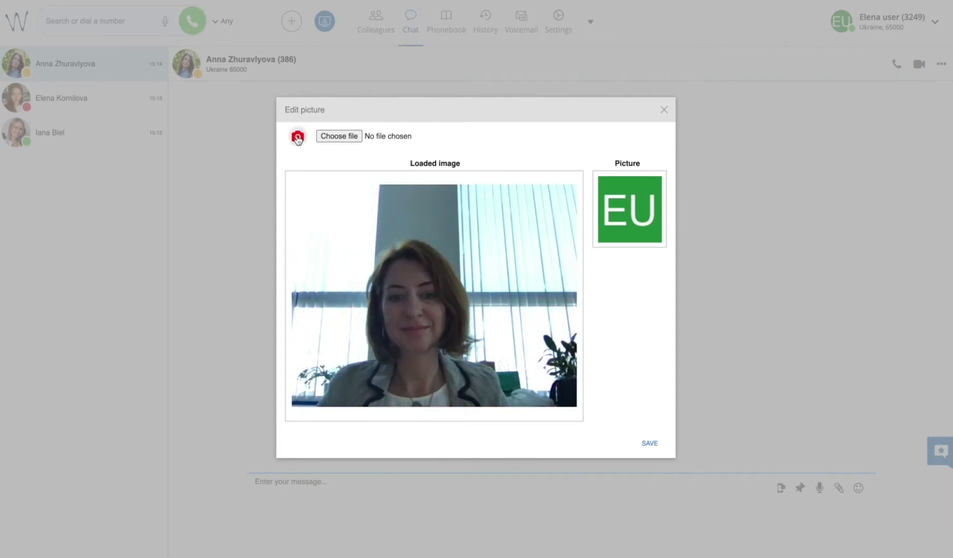
left_click(297, 137)
- Upload the 13.36.21 screenshot, crop it around the face, and save it as the profile picture
left_click(342, 137)
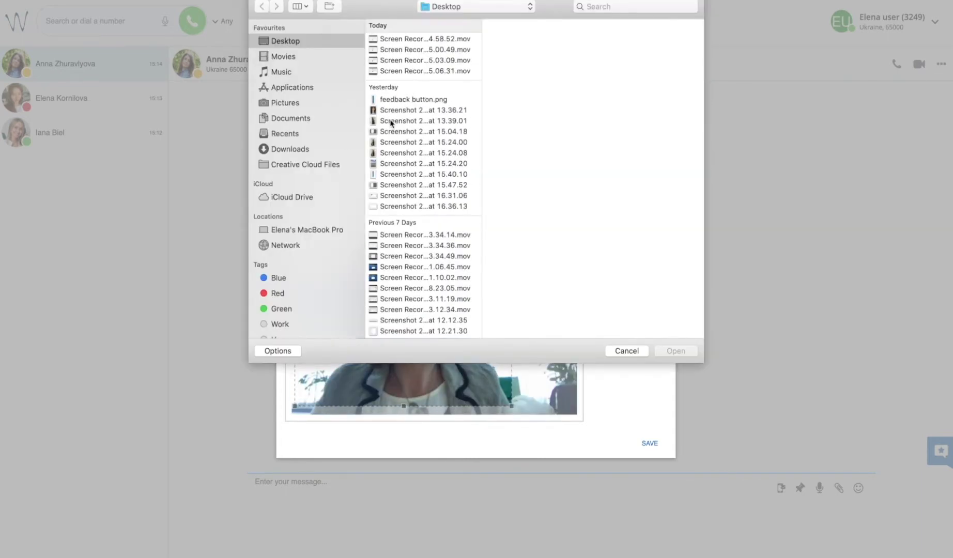
left_click(382, 110)
left_click(675, 351)
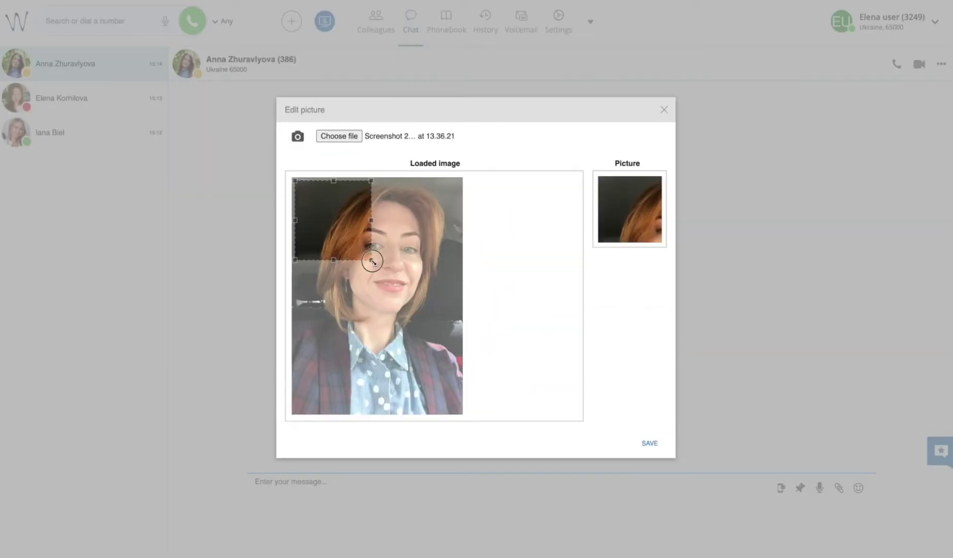
left_click_drag(371, 260, 484, 340)
left_click_drag(403, 310, 401, 311)
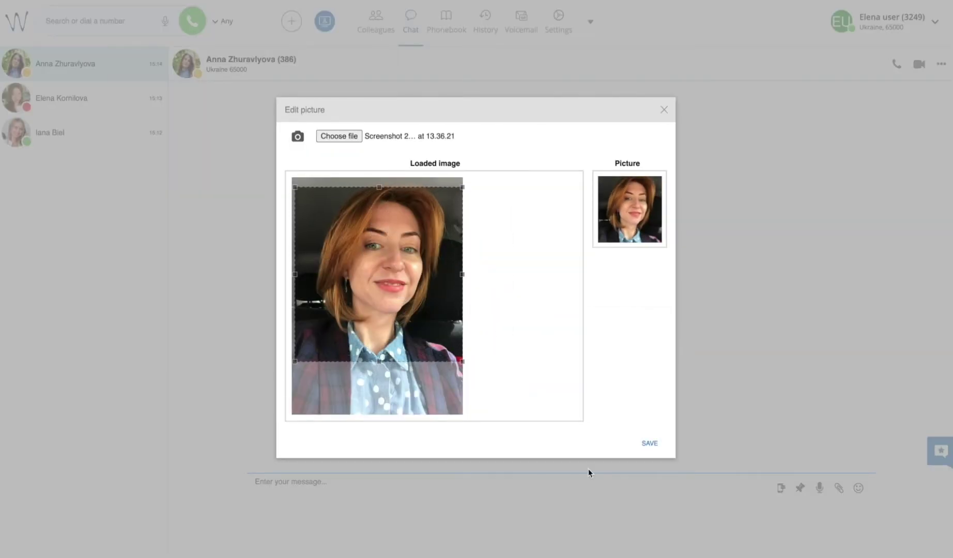
left_click(659, 443)
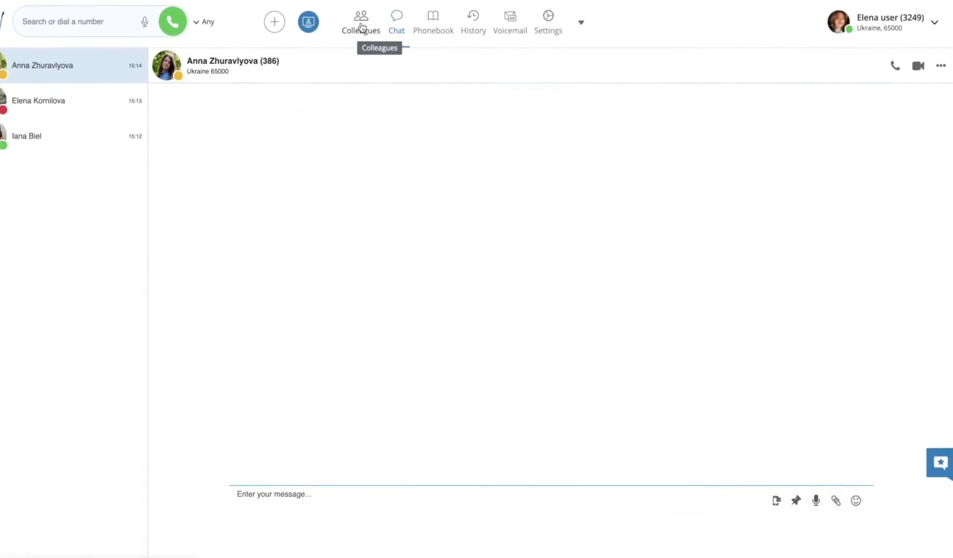
- Return to the colleague directory, review colleagues' presence statuses, and bring up your own status menu
left_click(361, 27)
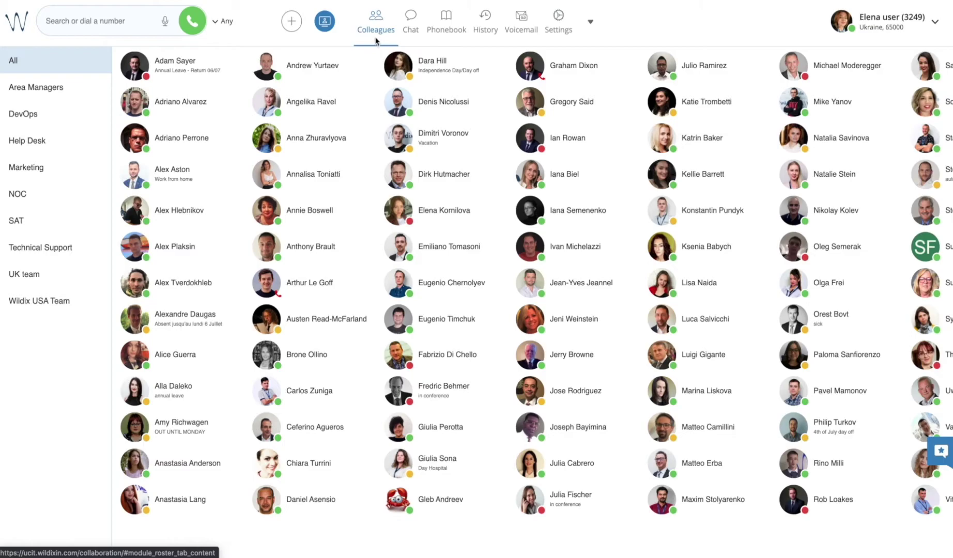
mouse_move(404, 214)
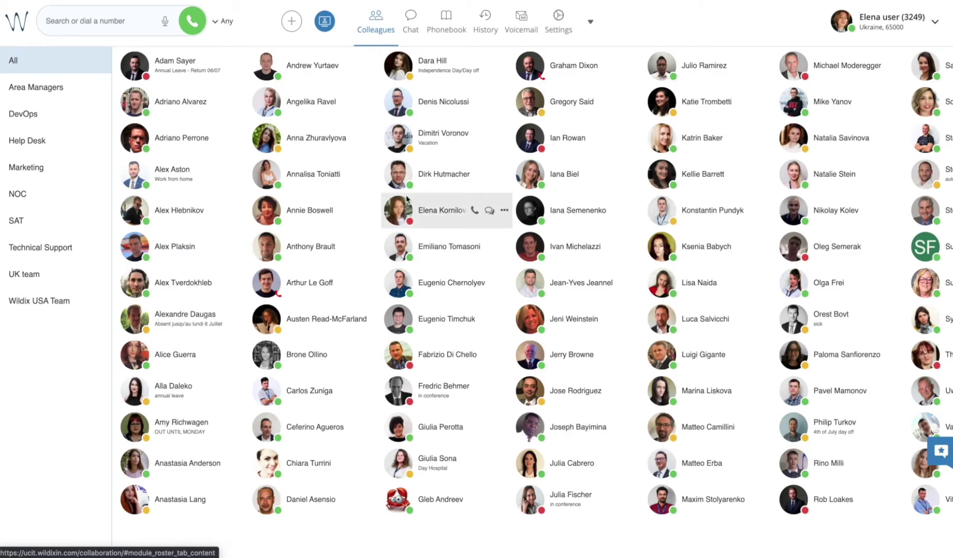
mouse_move(419, 143)
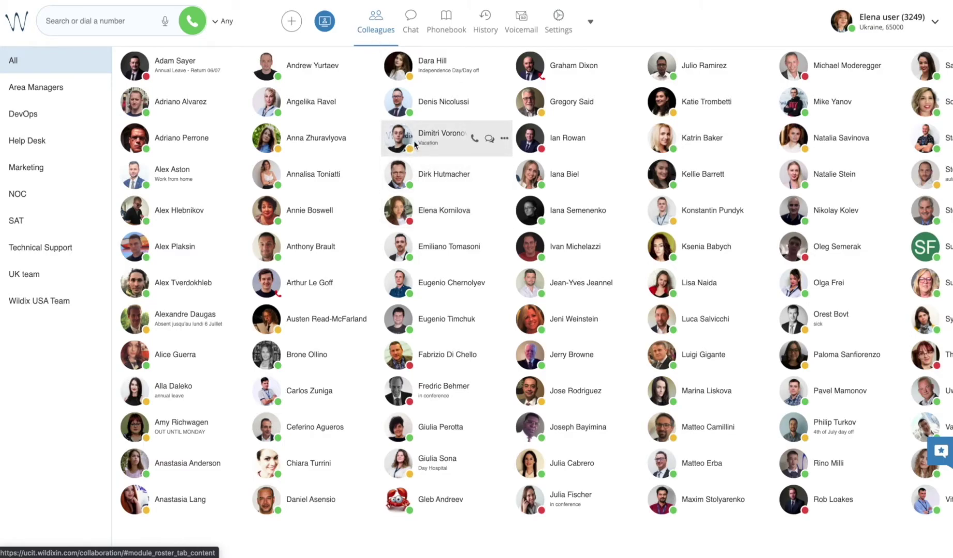
mouse_move(181, 60)
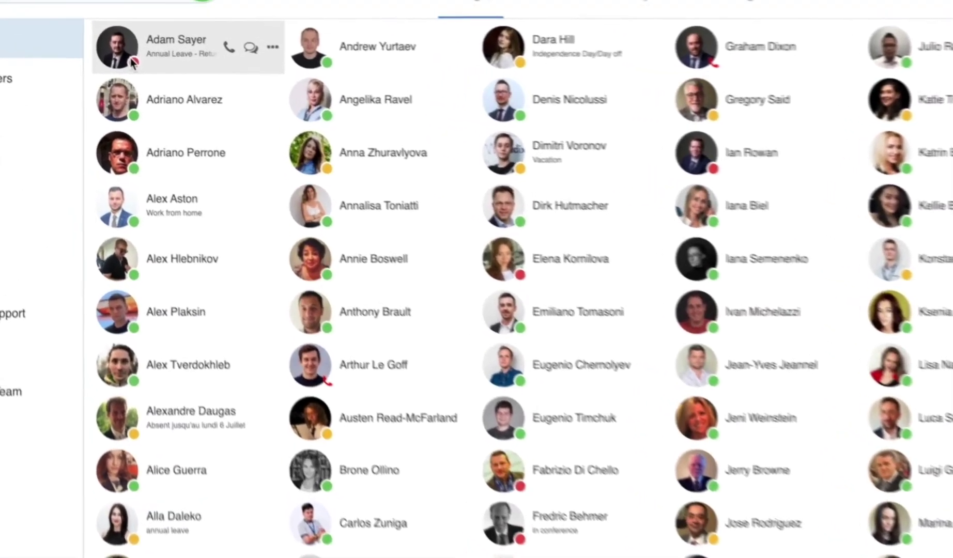
mouse_move(146, 77)
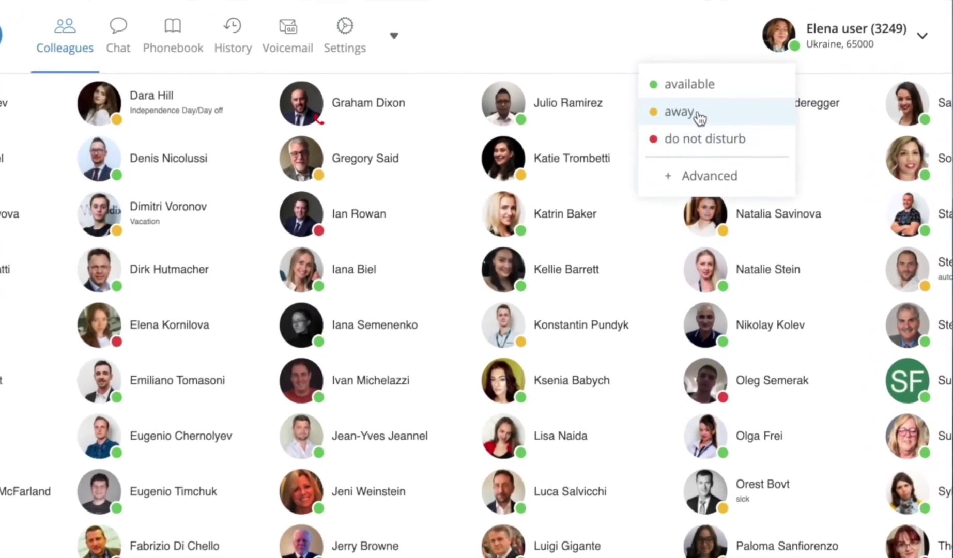
- Switch status to away, then choose do not disturb in the advanced status settings
left_click(699, 112)
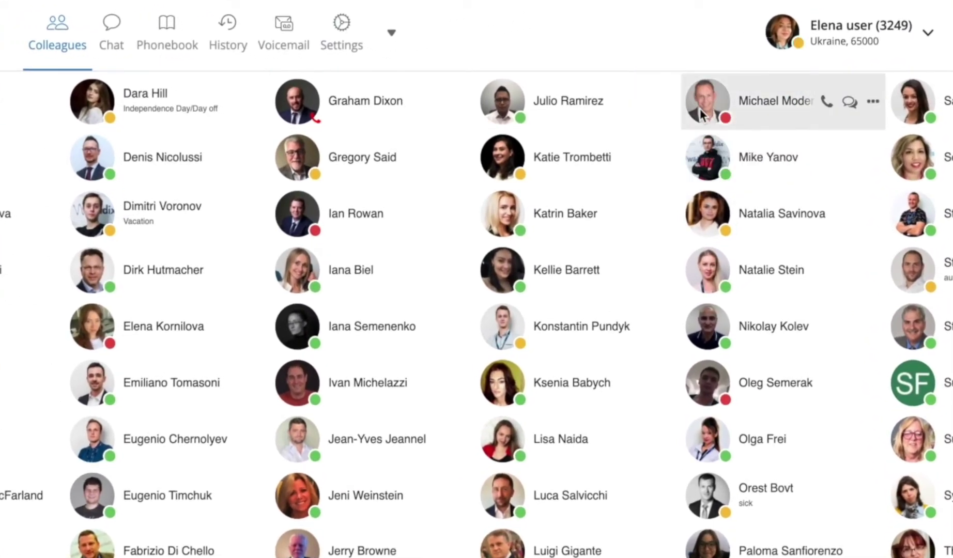
left_click(799, 45)
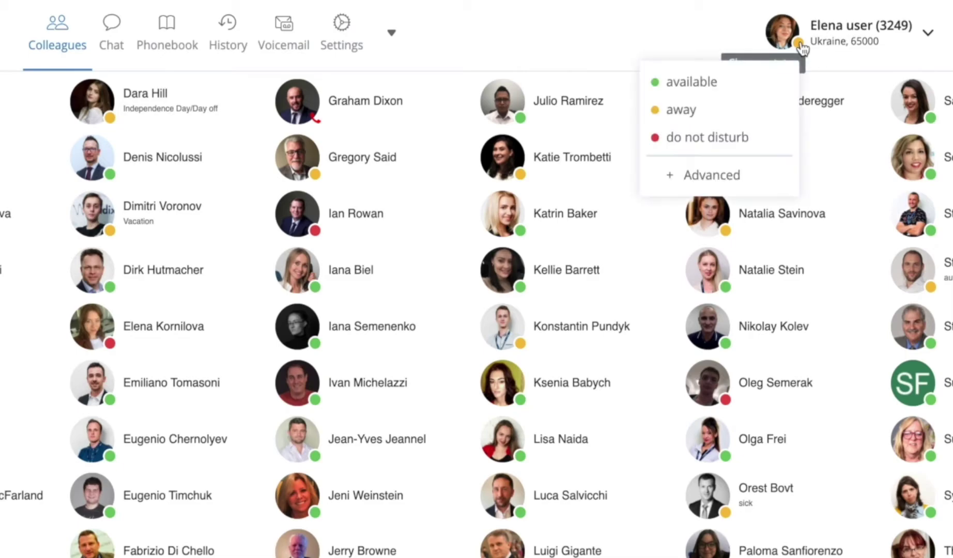
left_click(713, 177)
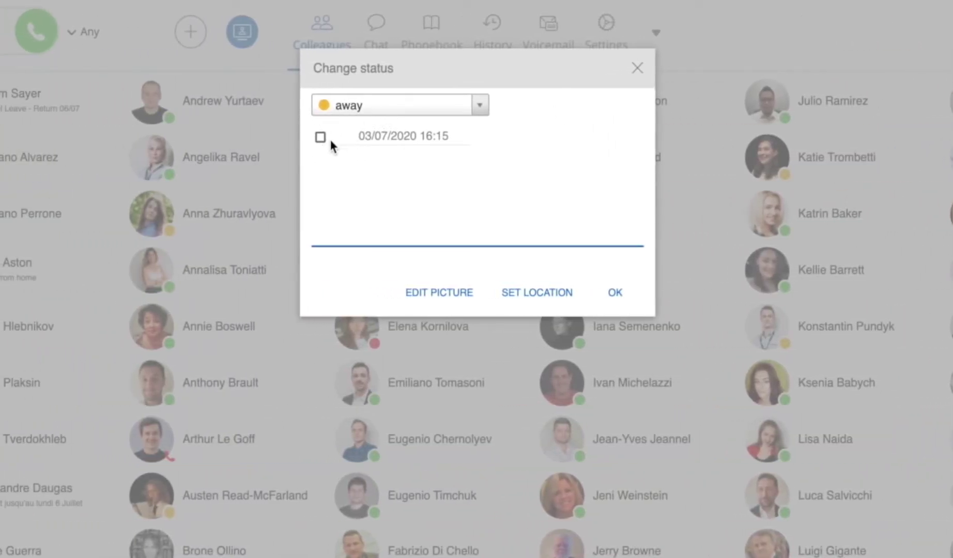
left_click(386, 111)
left_click(369, 176)
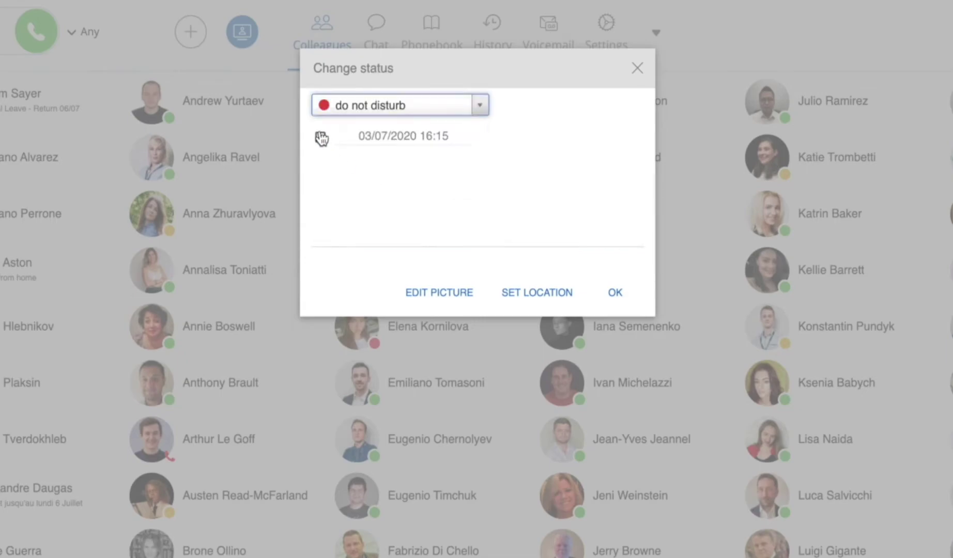
left_click(321, 137)
left_click(322, 138)
- Add the message 'meeting' with an end time of 03/07/2020 17:15 and apply it
left_click(343, 172)
type("meet")
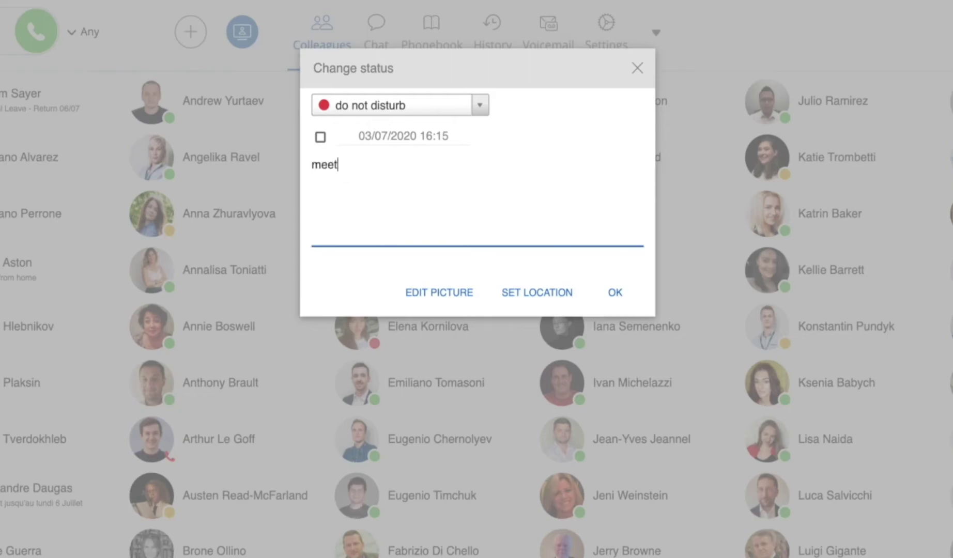
type("ing")
left_click(320, 137)
left_click(424, 137)
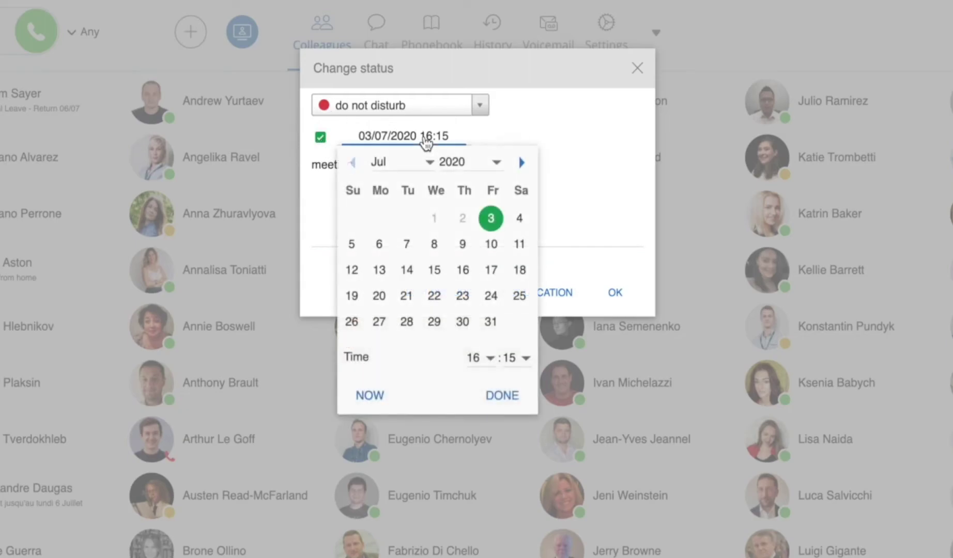
left_click(489, 358)
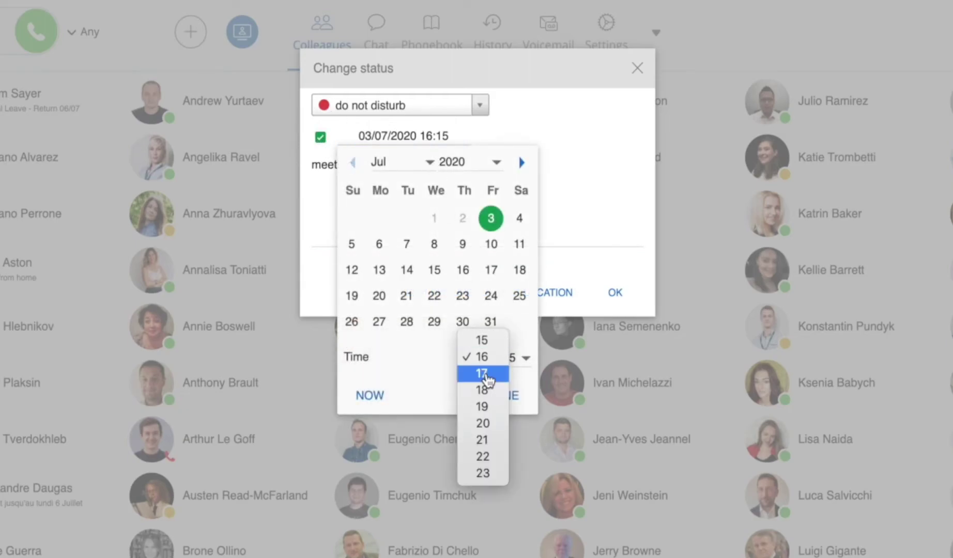
left_click(488, 374)
left_click(512, 397)
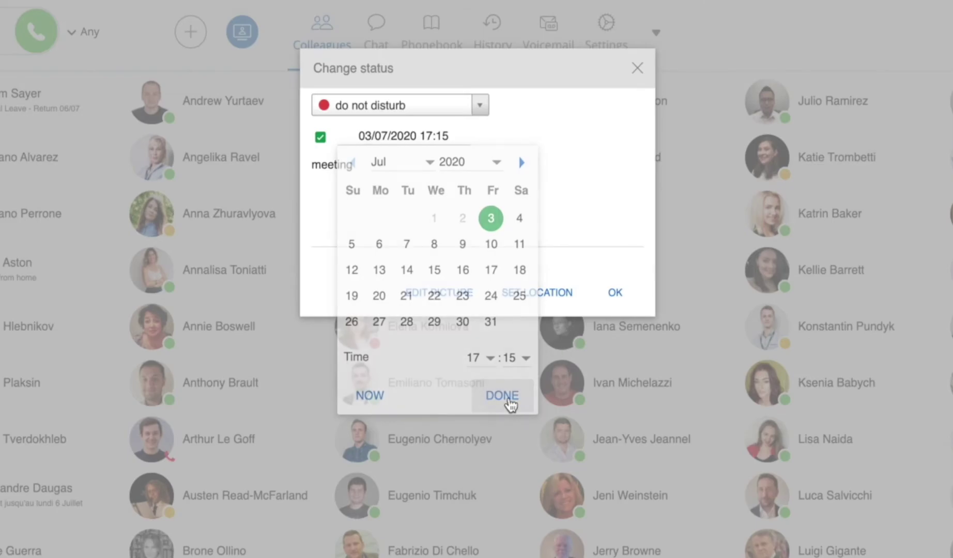
left_click(616, 298)
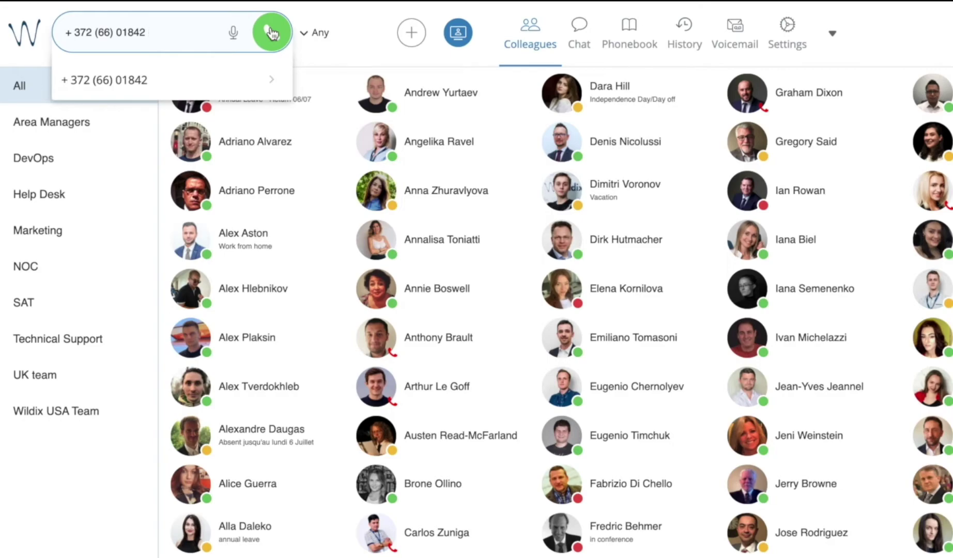
- Route outgoing calls through the Web device and begin typing a name search in the dial field
left_click(309, 36)
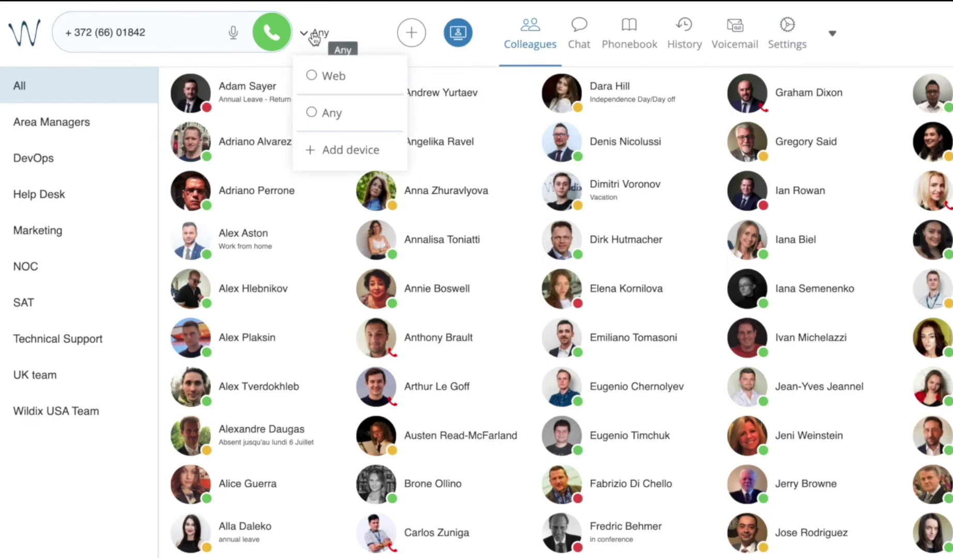
left_click(313, 77)
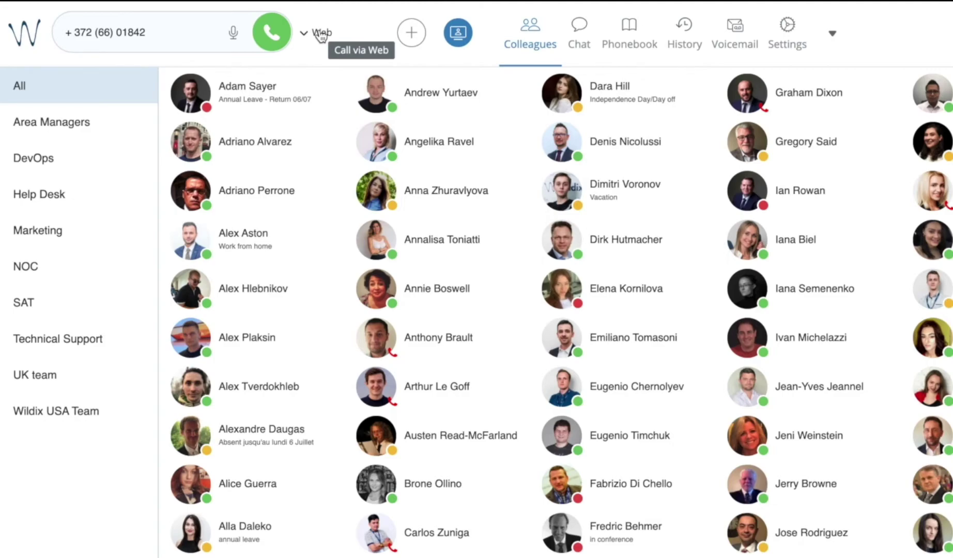
left_click(306, 37)
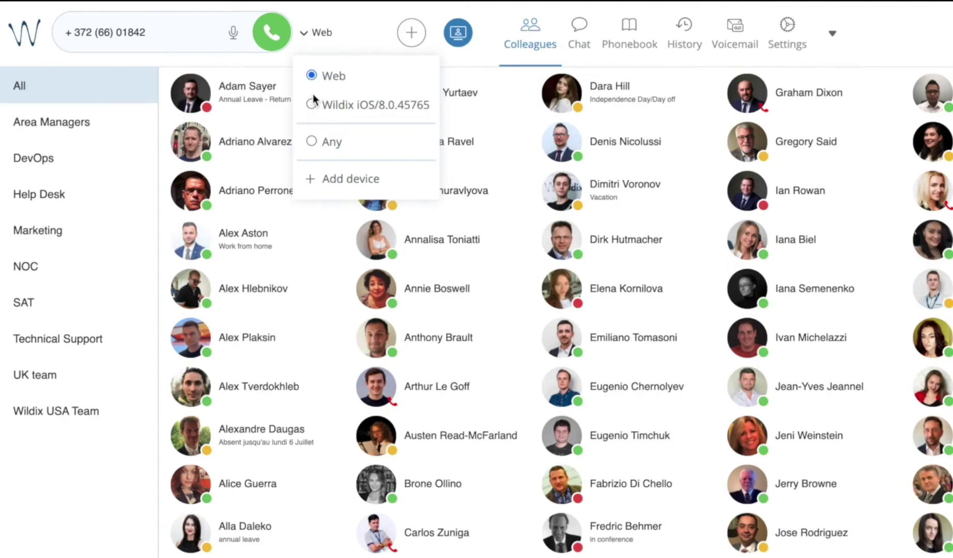
left_click(312, 38)
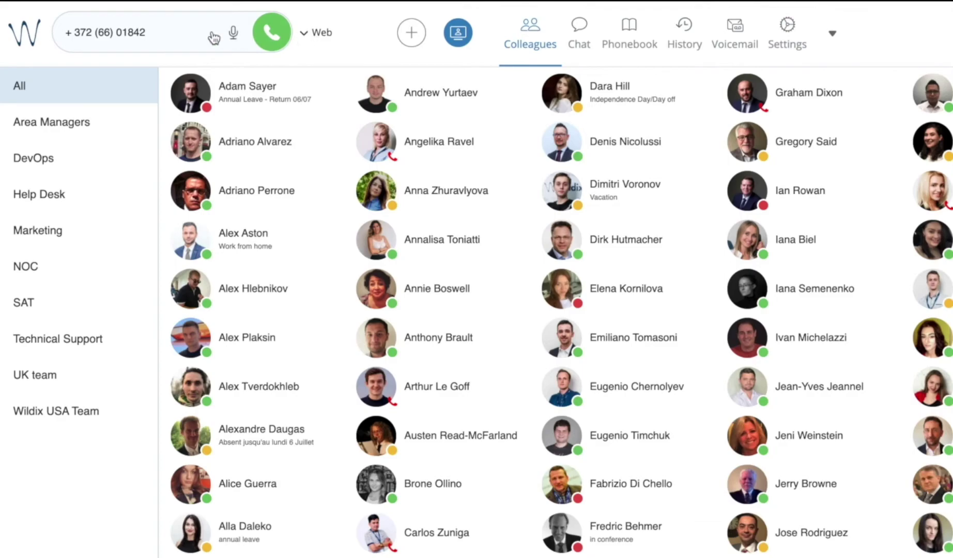
left_click(166, 41)
type("Anna")
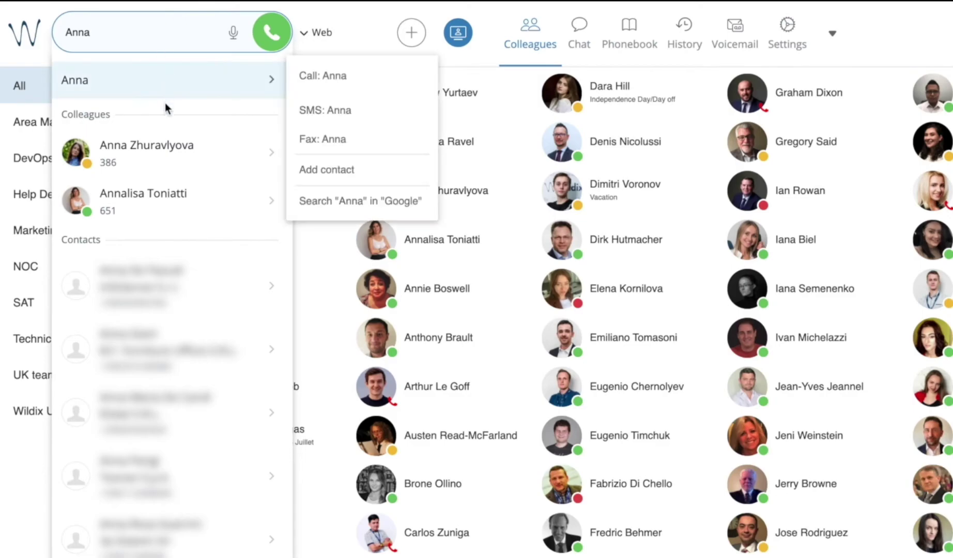
- Search the directory for 'Anna' and scroll through the matching results
left_click(233, 36)
left_click(233, 37)
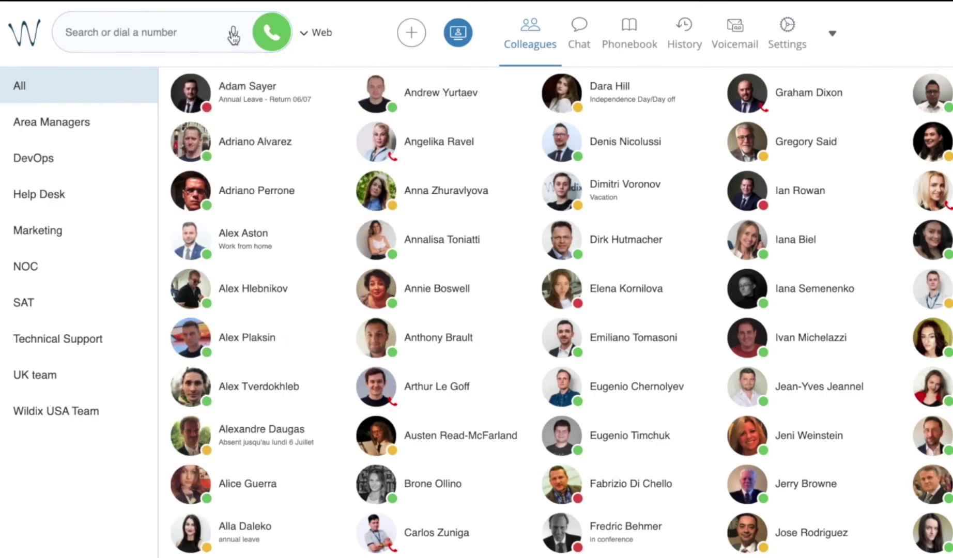
type("Anna")
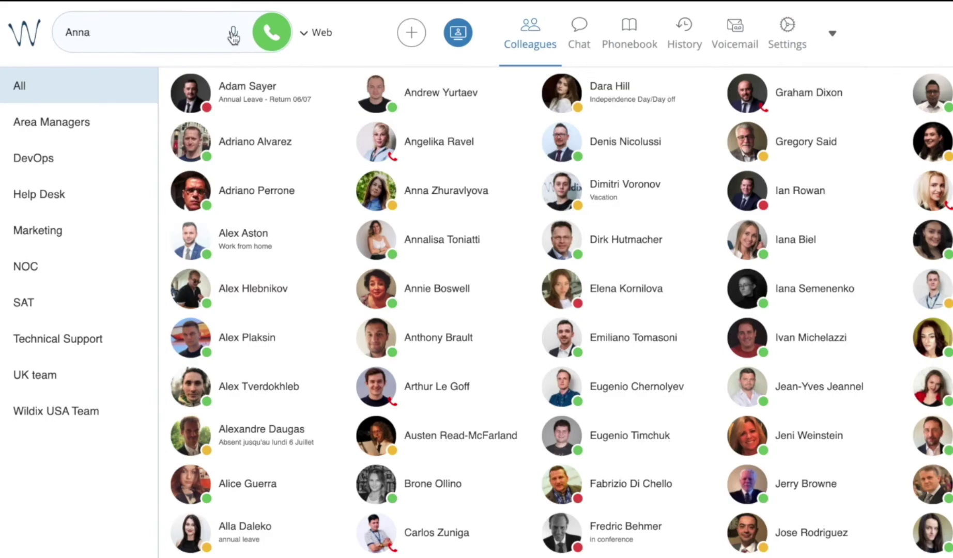
left_click(124, 33)
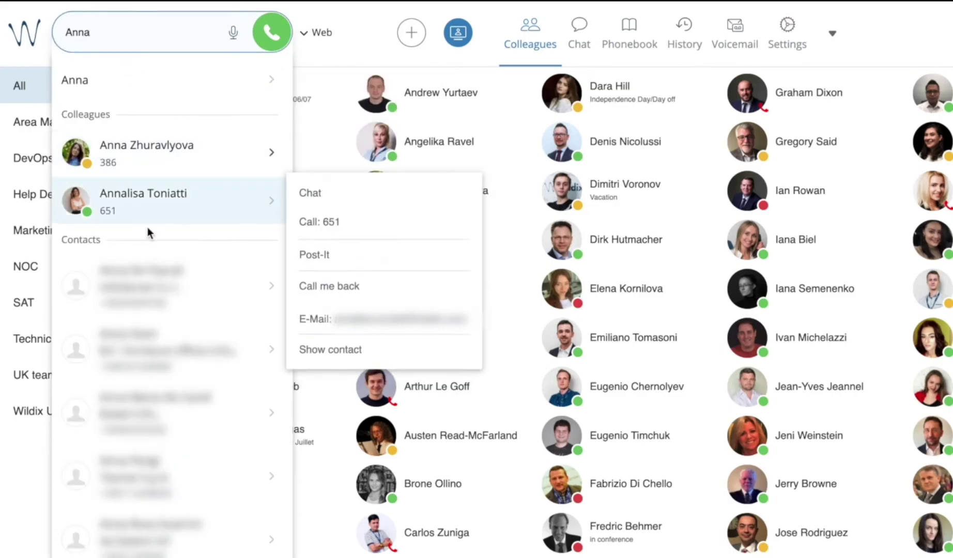
scroll(150, 455, "down", 8)
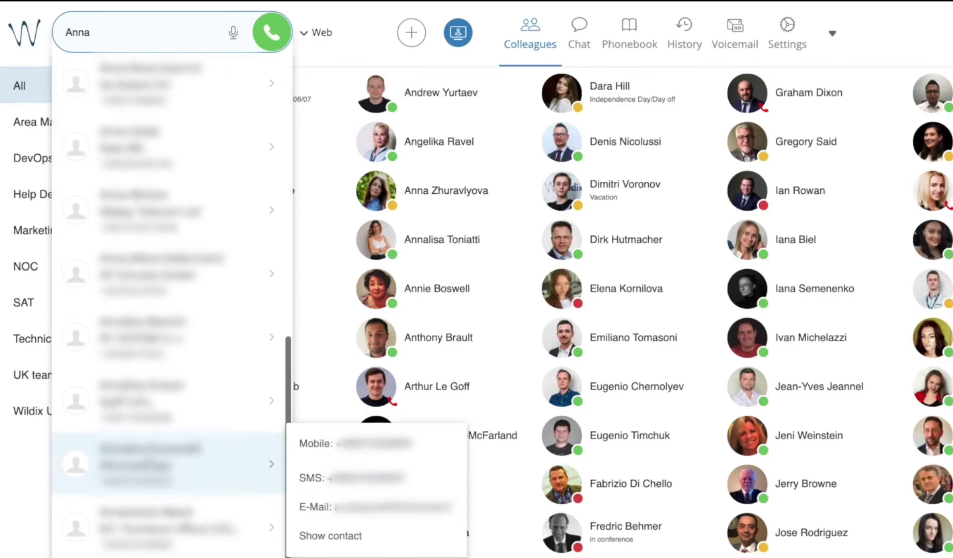
scroll(150, 469, "up", 10)
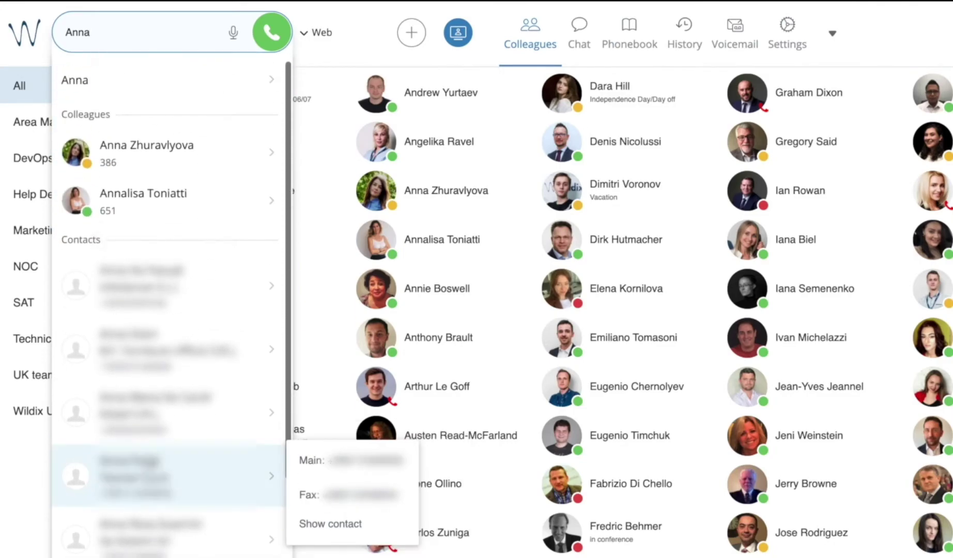
- Delete the 'Anna' search text so the full colleague list returns
mouse_move(199, 206)
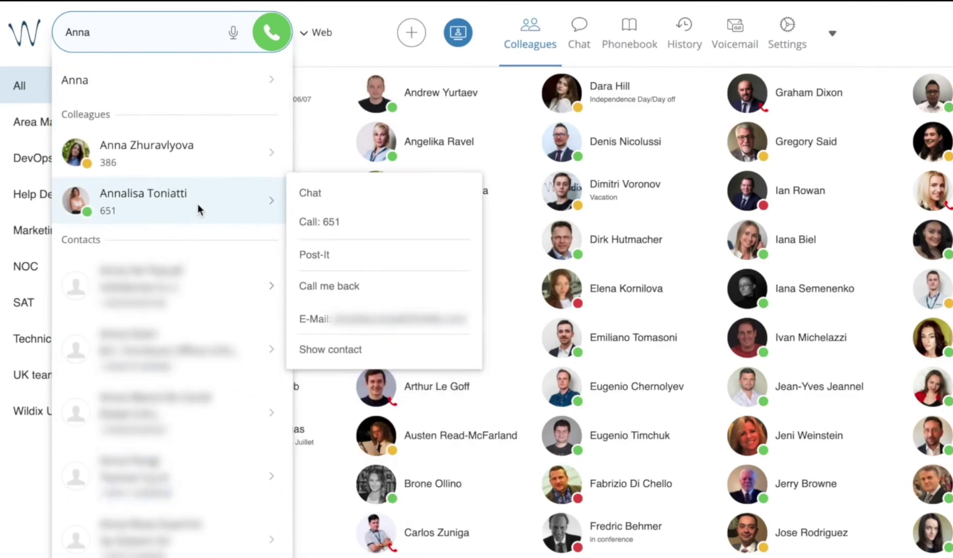
mouse_move(201, 151)
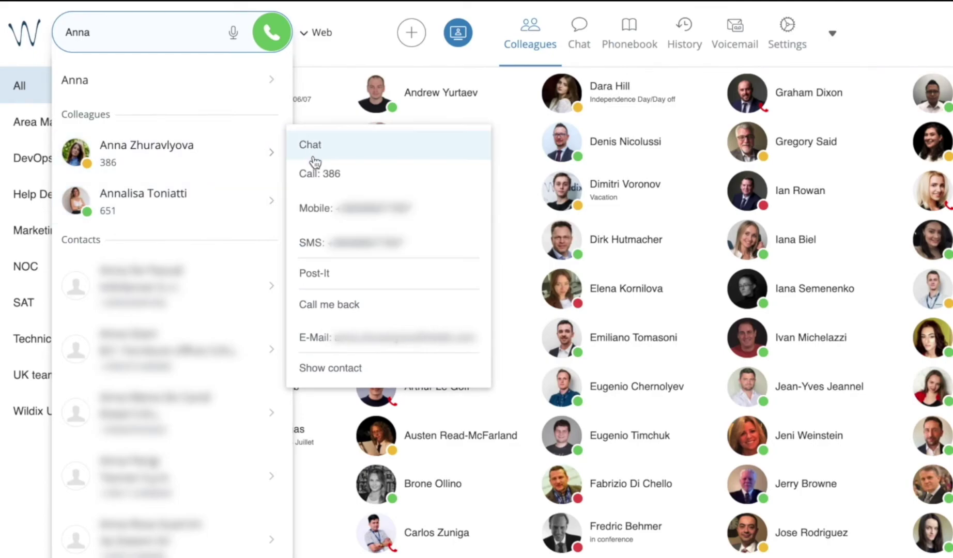
mouse_move(194, 304)
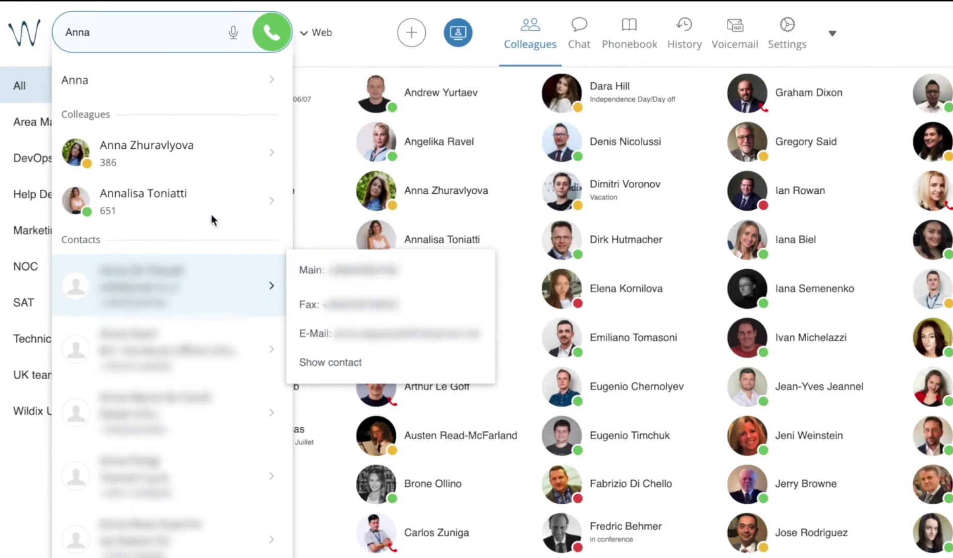
mouse_move(188, 321)
mouse_move(202, 57)
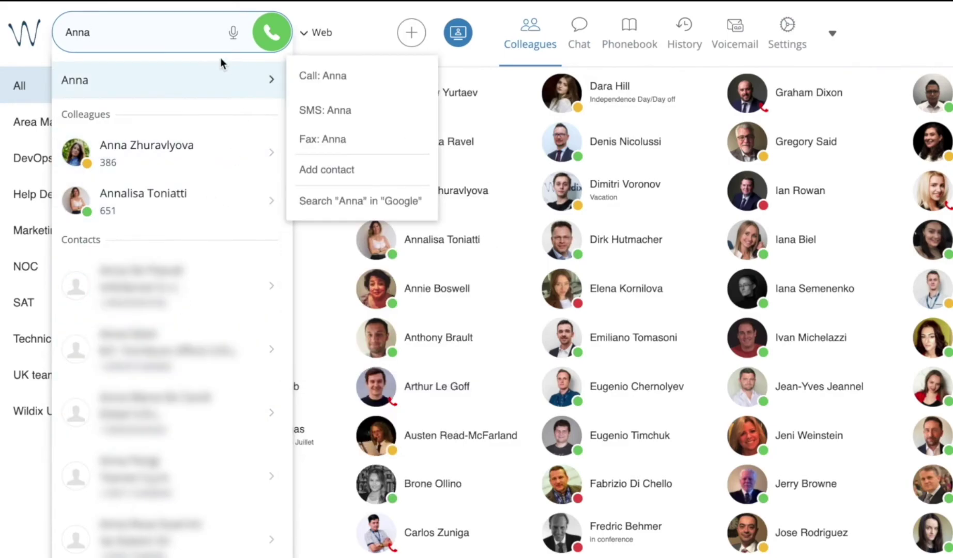
double_click(123, 32)
key("BackSpace")
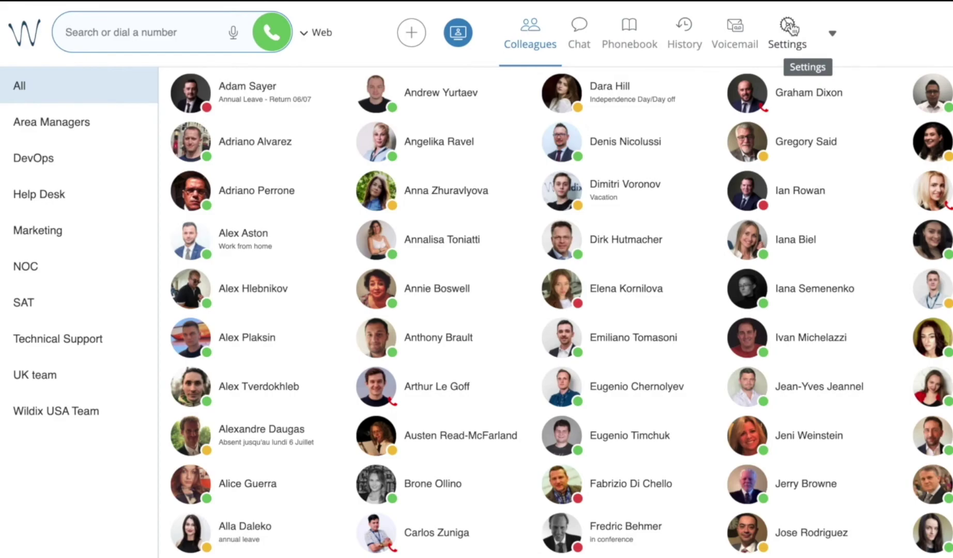
- Open the Web Phone settings and check the camera and microphone dropdown choices
left_click(791, 27)
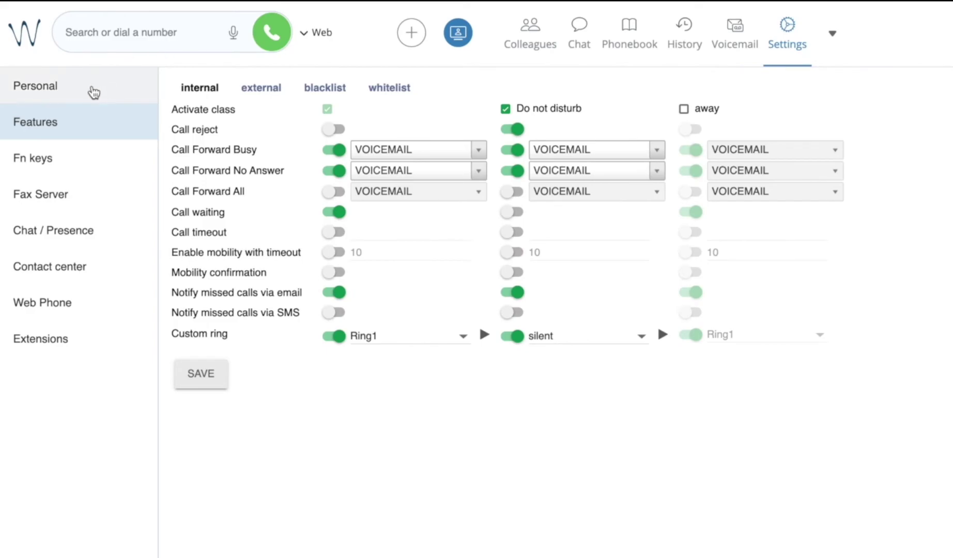
left_click(58, 308)
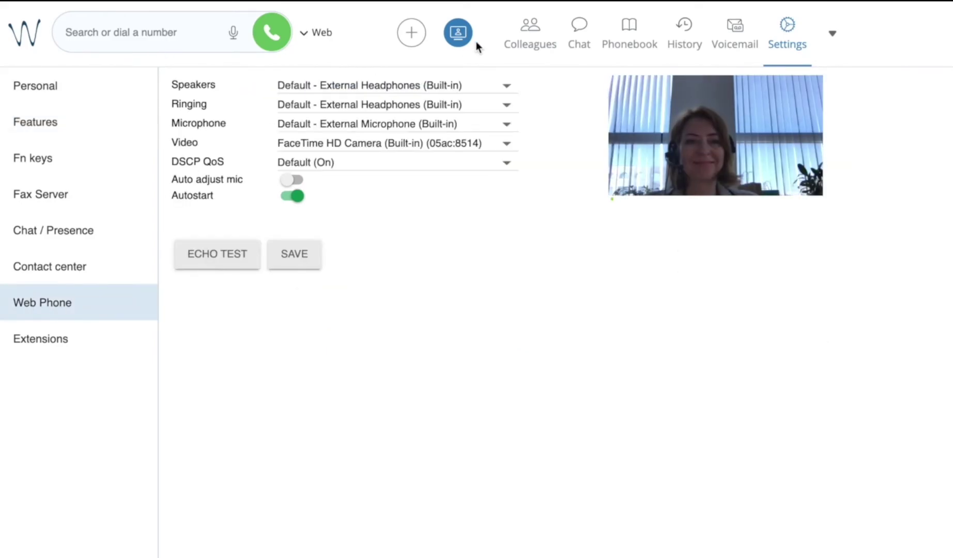
left_click(394, 144)
left_click(394, 146)
left_click(372, 124)
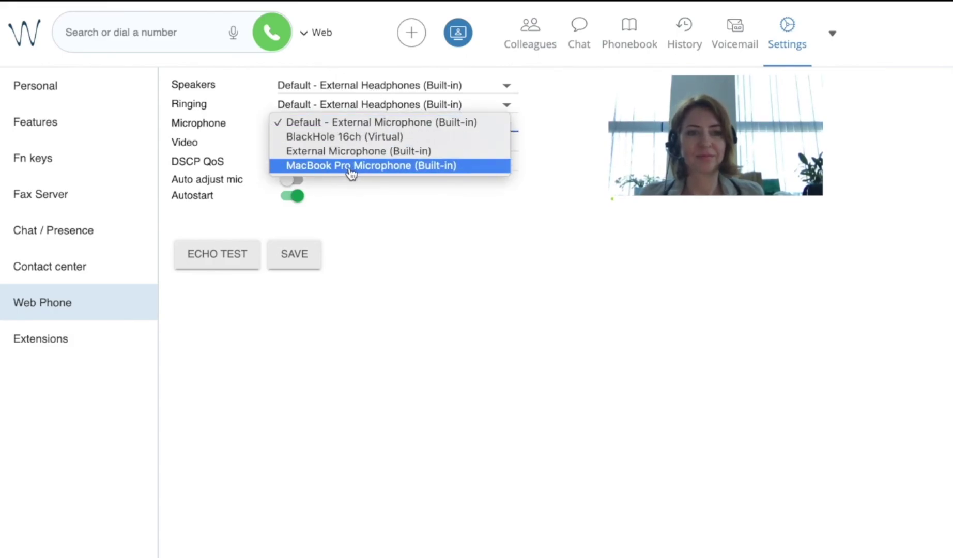
left_click(339, 123)
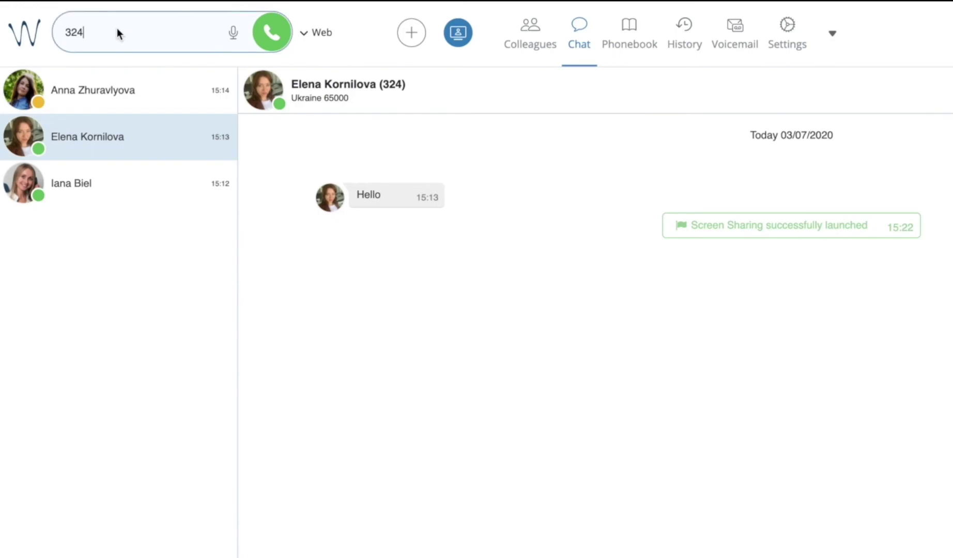
- Call extension 324, hang up, decline the incoming call, and view the call history
left_click(272, 35)
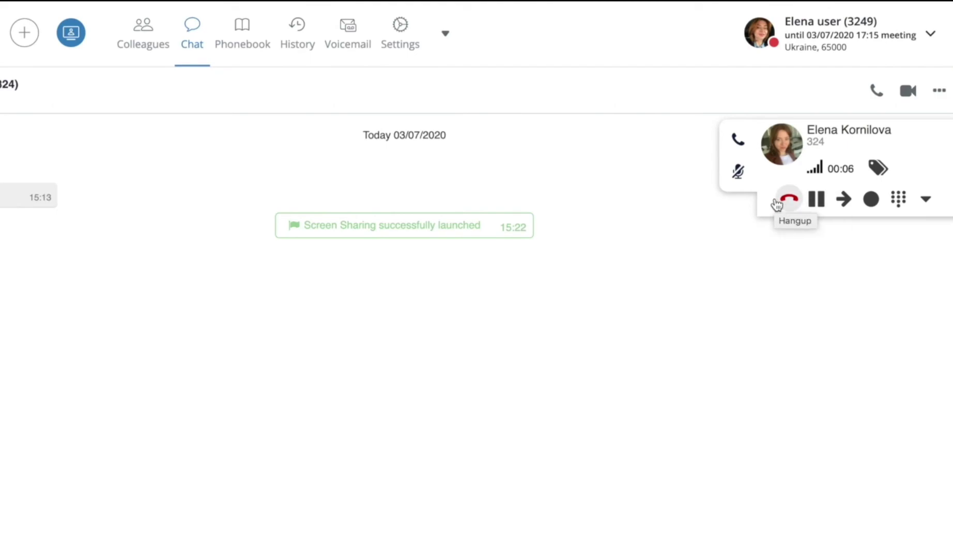
left_click(925, 199)
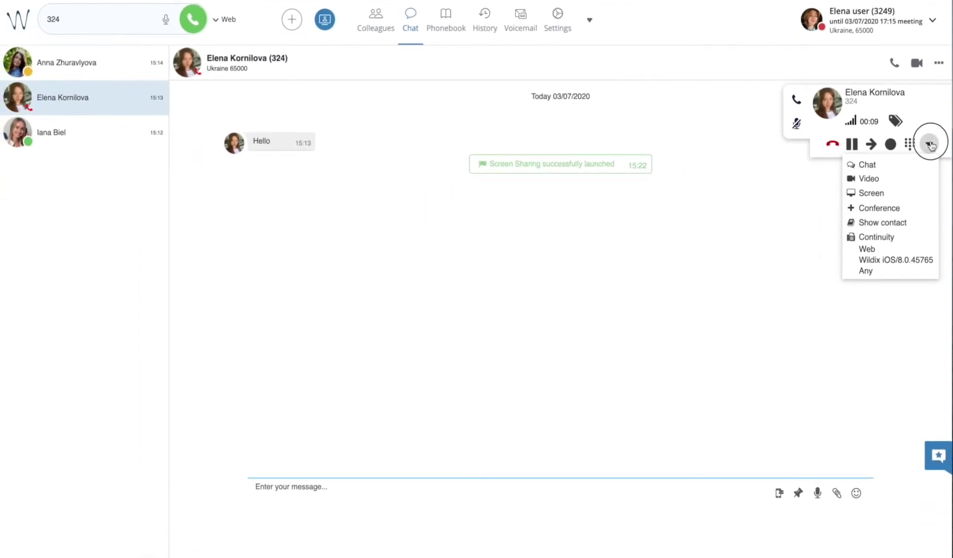
left_click(930, 145)
left_click(832, 146)
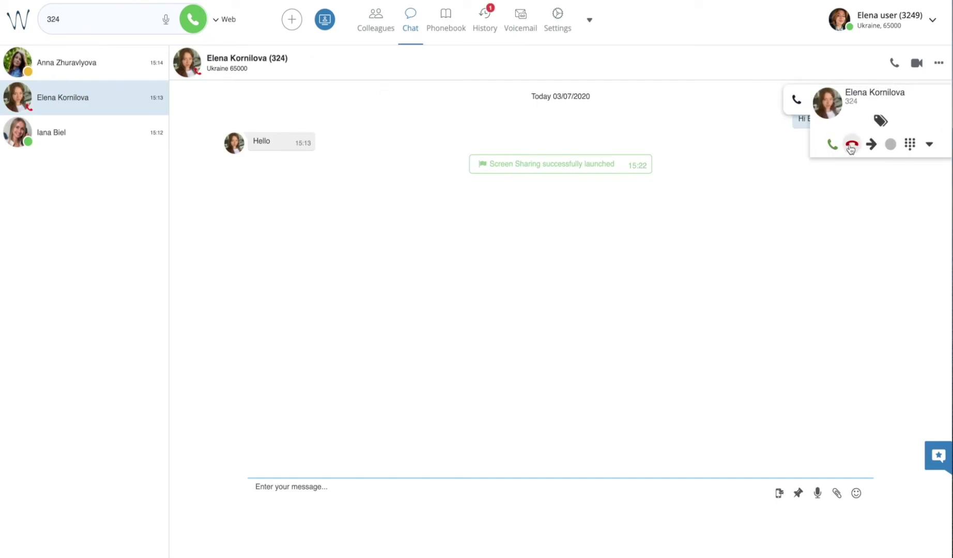
left_click(852, 145)
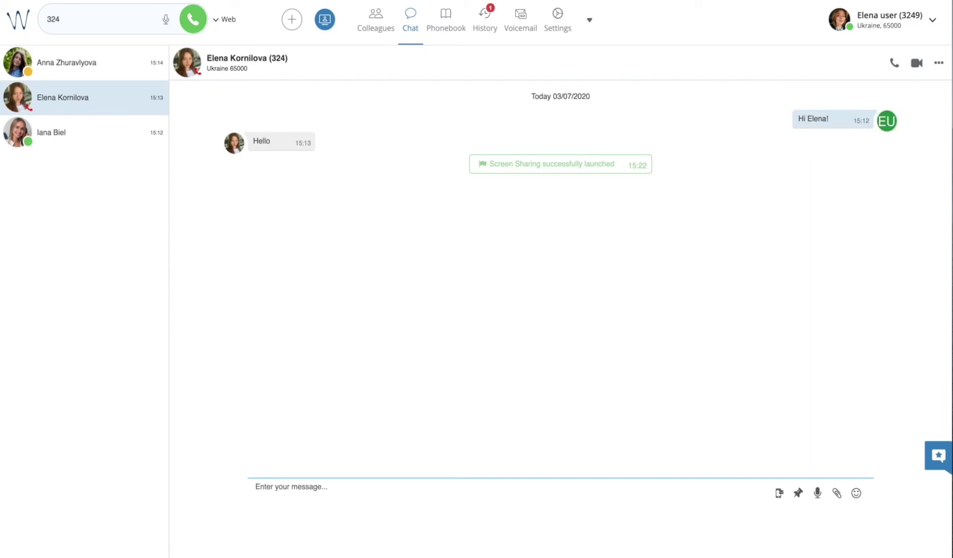
left_click(486, 22)
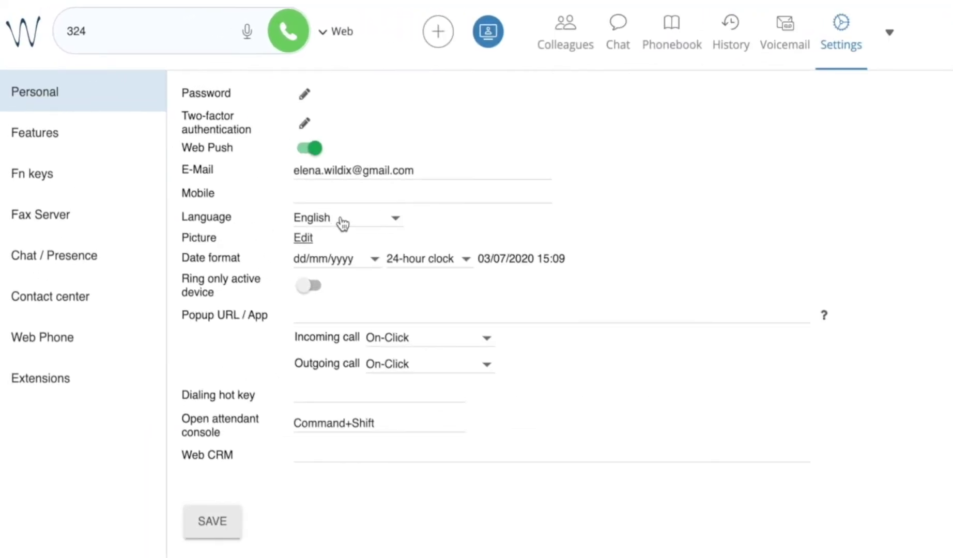
- Keep English as the interface language and enter the user's mobile number in the Mobile field
left_click(233, 143)
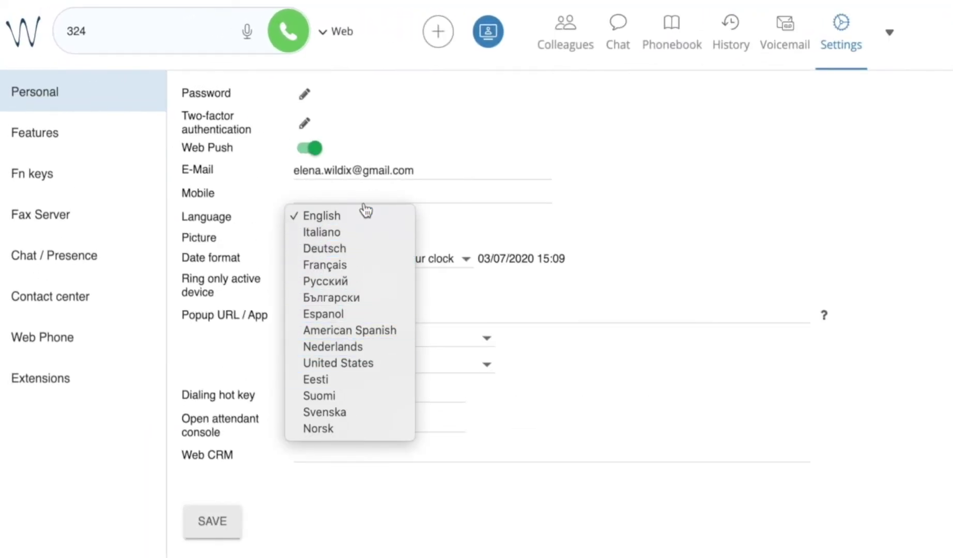
left_click(362, 217)
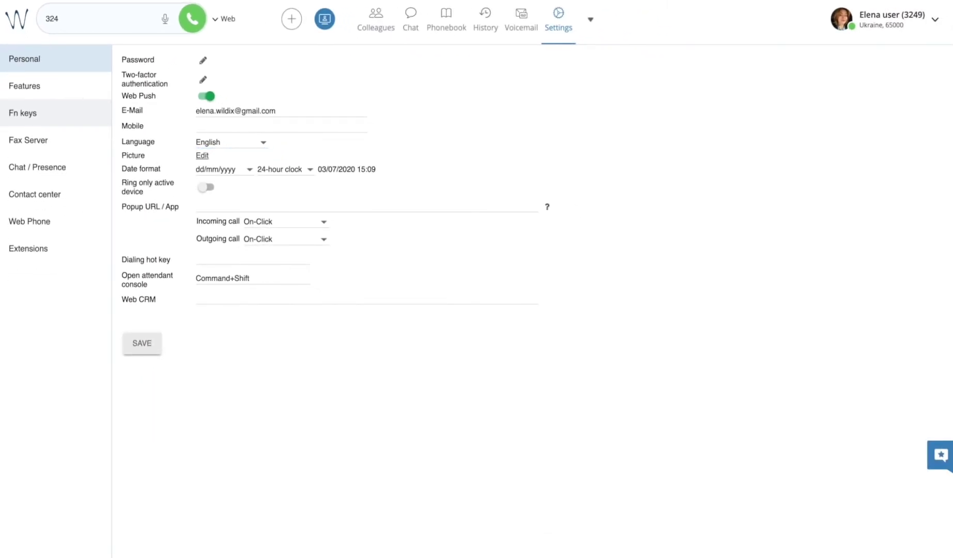
left_click(222, 129)
type("+38067")
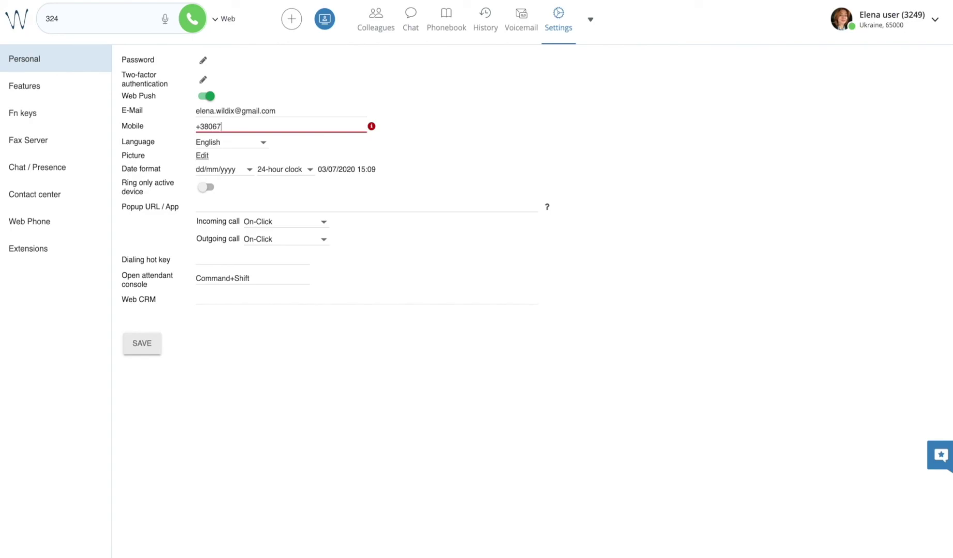
type("1234567")
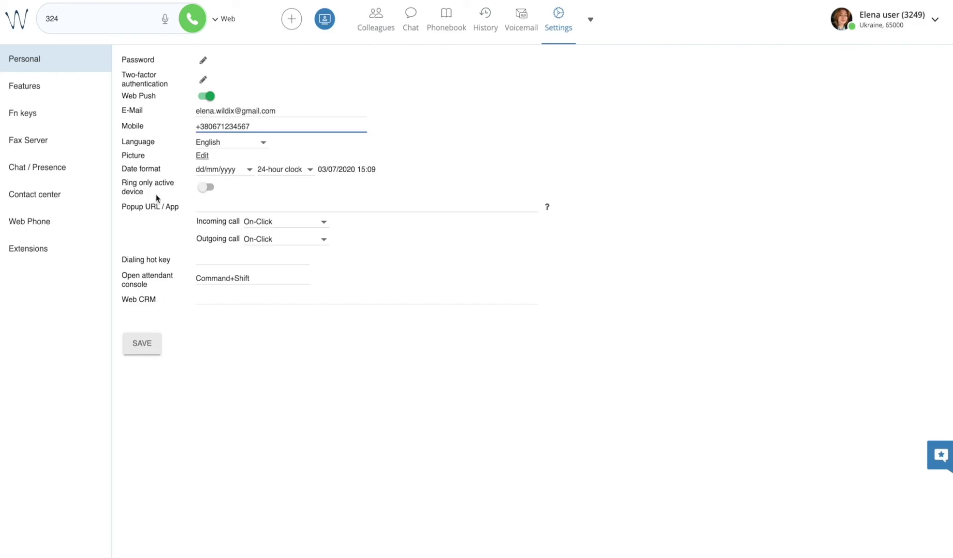
left_click(149, 77)
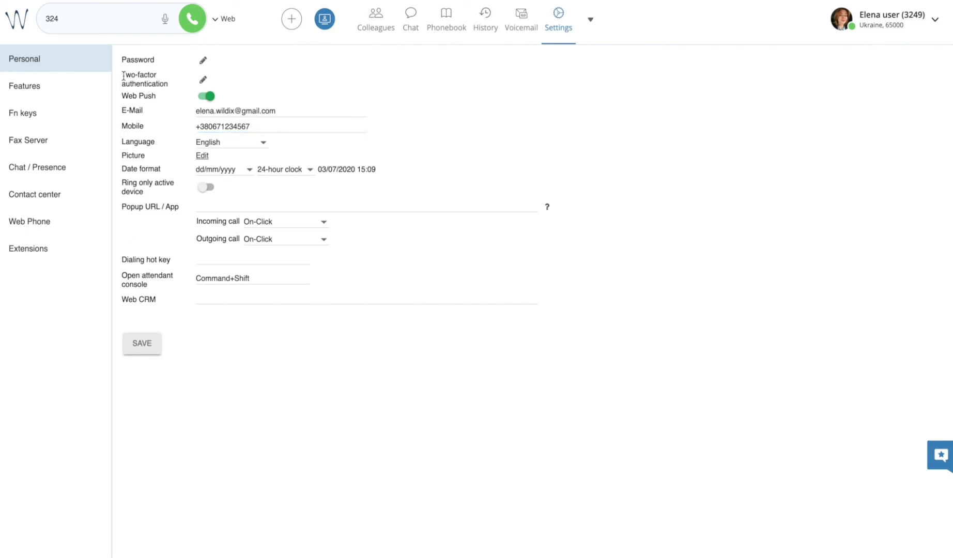
- Browse the Features settings' internal, external and blacklist tabs
left_click(52, 89)
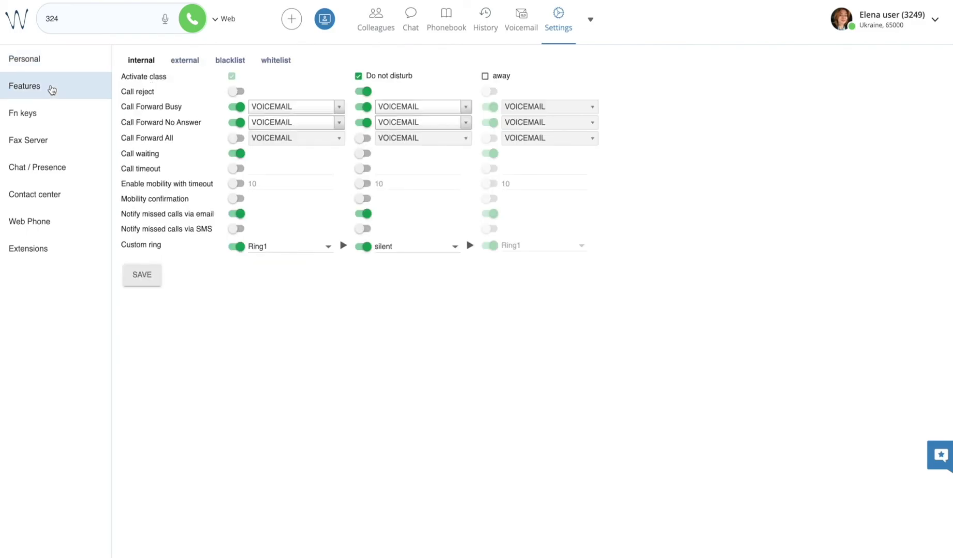
left_click(195, 62)
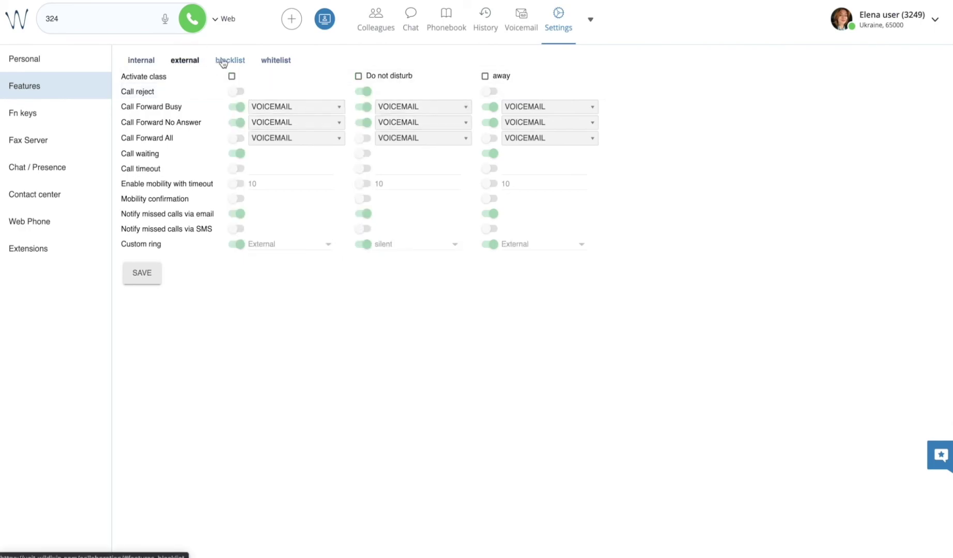
left_click(223, 62)
left_click(144, 60)
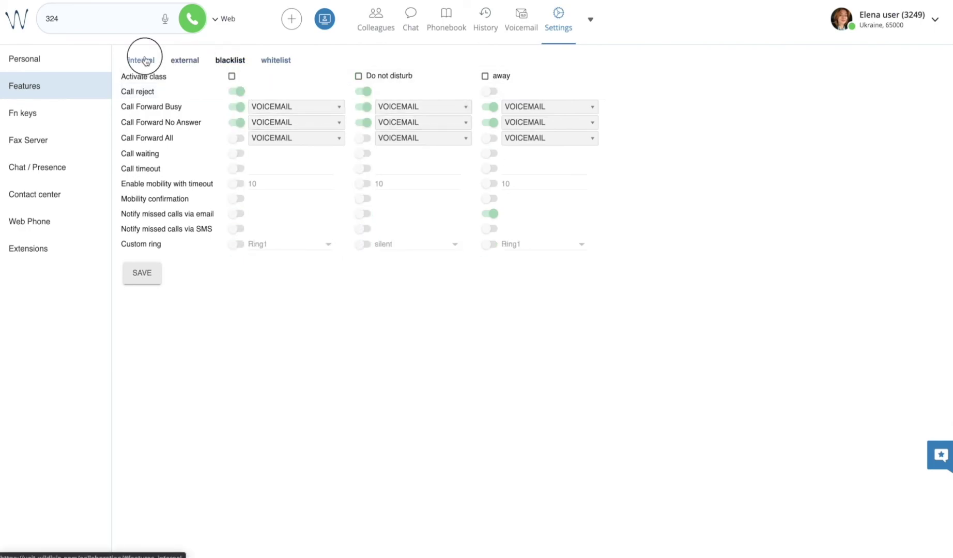
- Add a Colleague function key assigned to a chosen colleague, then return to Personal settings
left_click(16, 118)
left_click(274, 66)
left_click(501, 129)
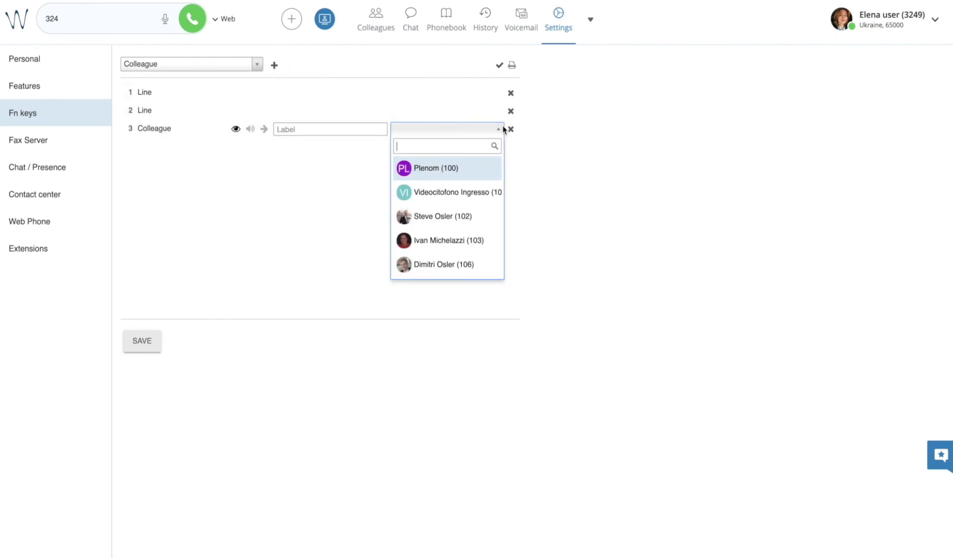
left_click(457, 240)
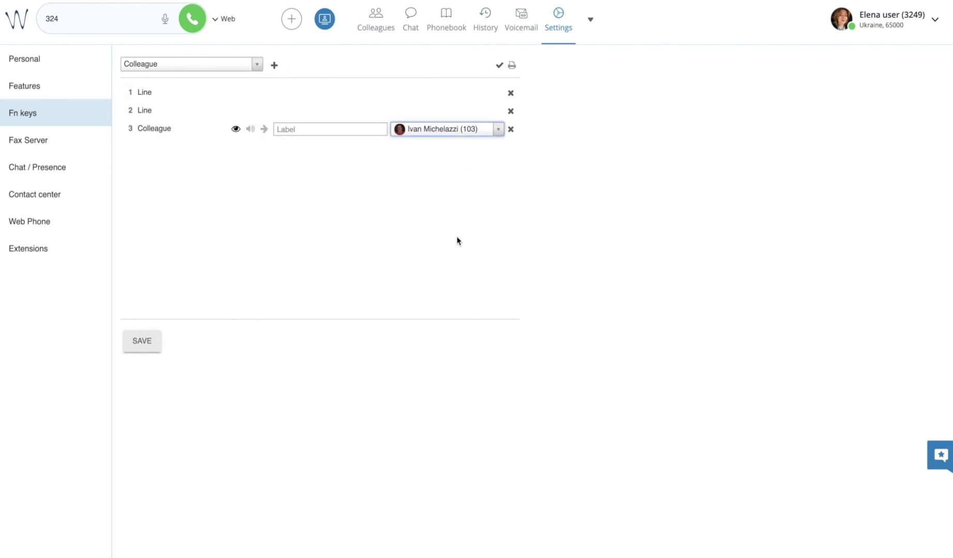
left_click(28, 59)
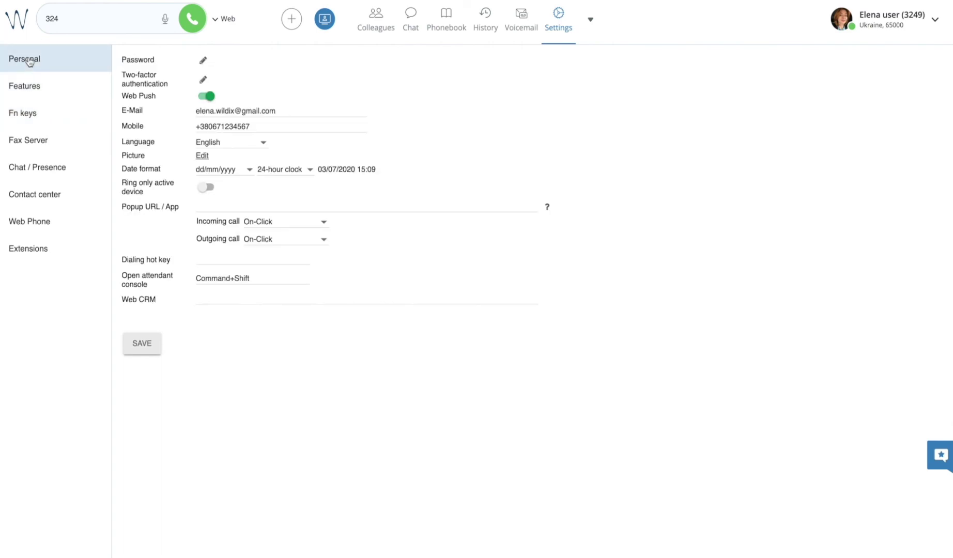